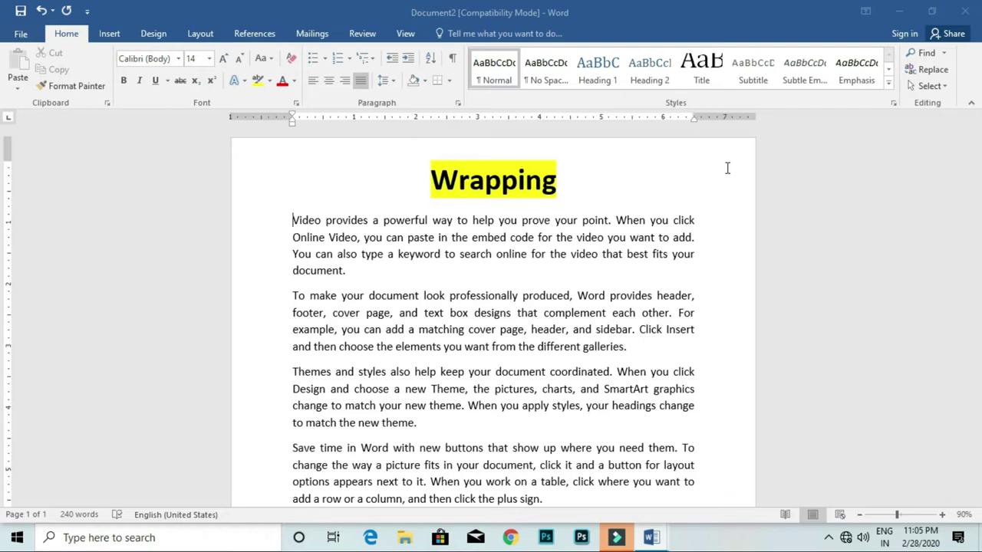
# - Insert the green-backdrop portrait photo Dr41i0DUUAYmnFs into the second paragraph
pyautogui.click(293, 295)
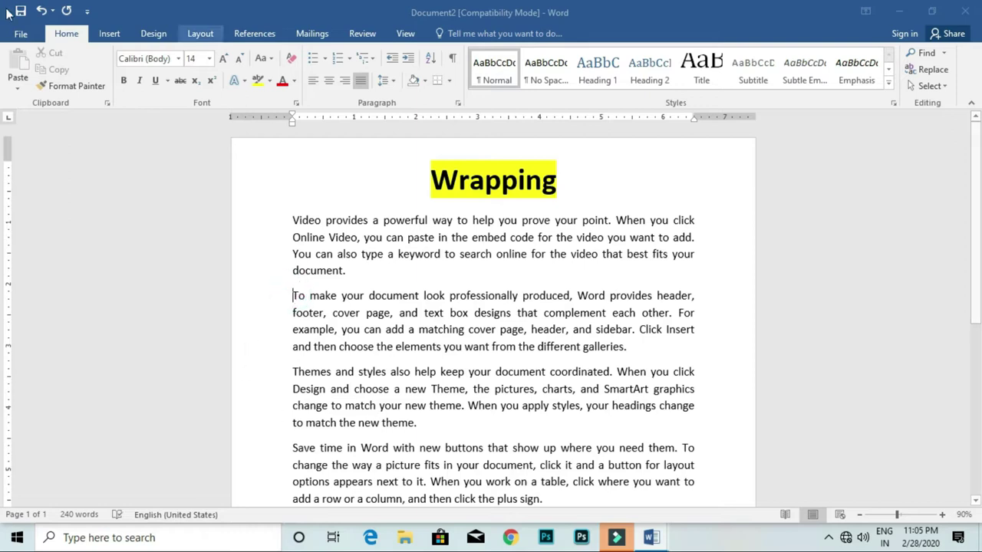
pyautogui.click(109, 34)
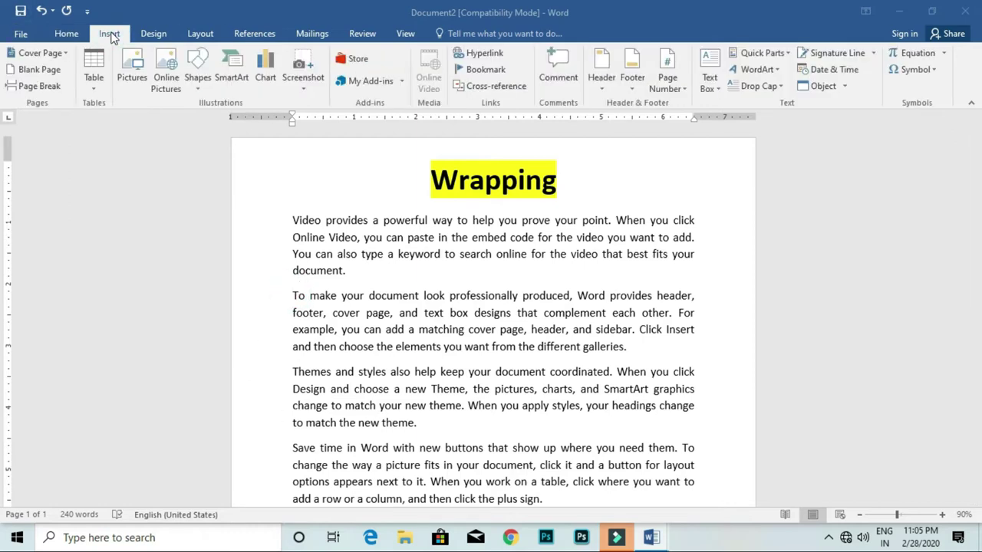
pyautogui.click(134, 80)
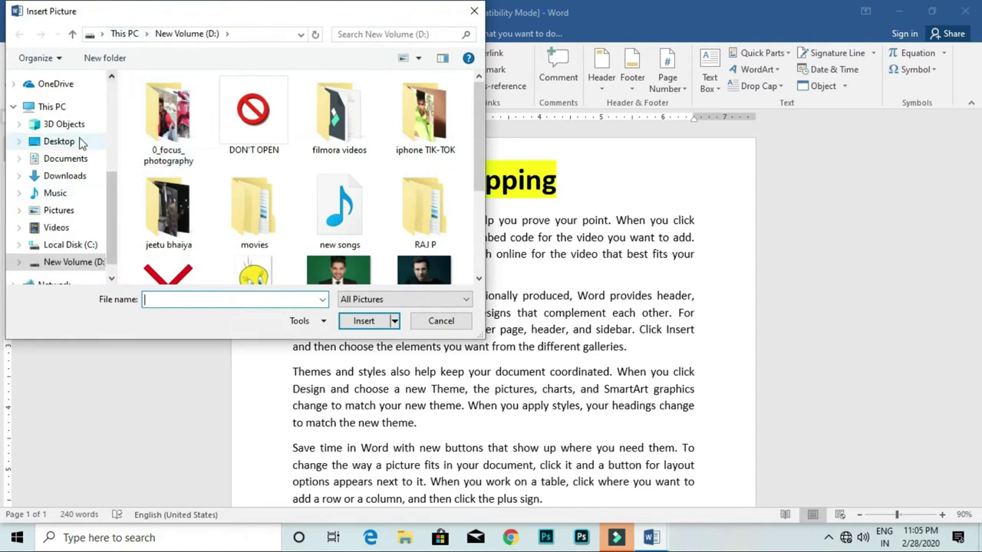
pyautogui.click(322, 270)
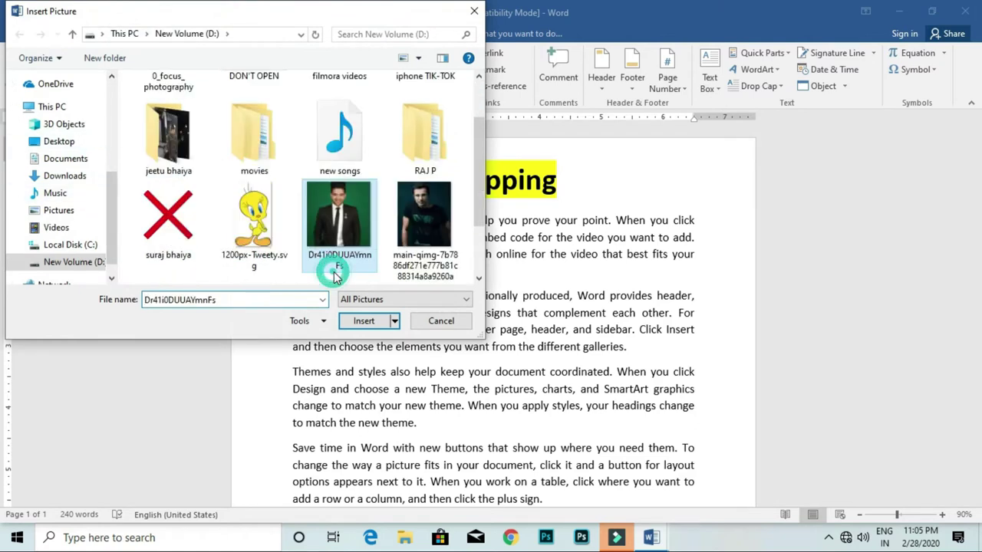
pyautogui.click(368, 320)
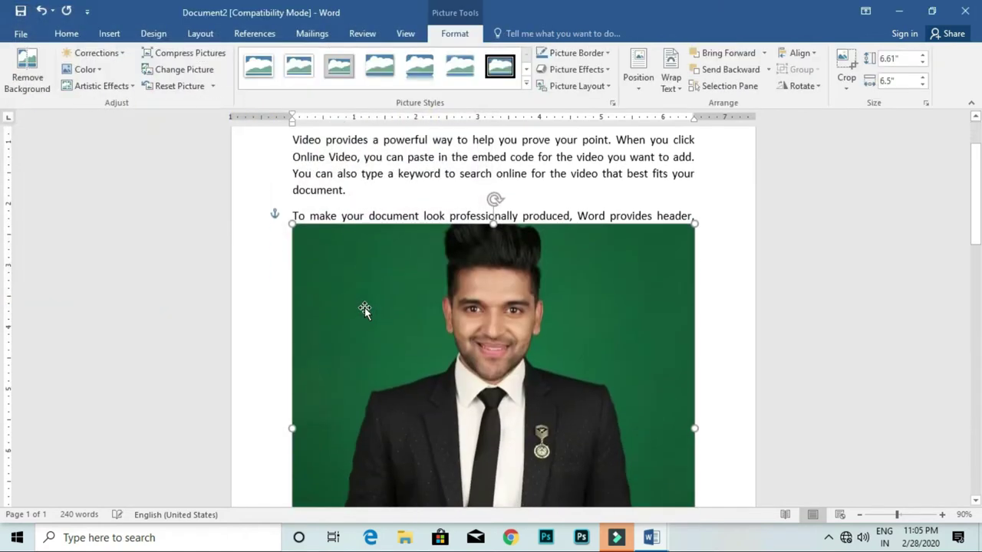
# - Resize the photo to 2 inches tall and check the text wrapping beside it
pyautogui.click(911, 58)
pyautogui.write('2')
pyautogui.press('Tab')
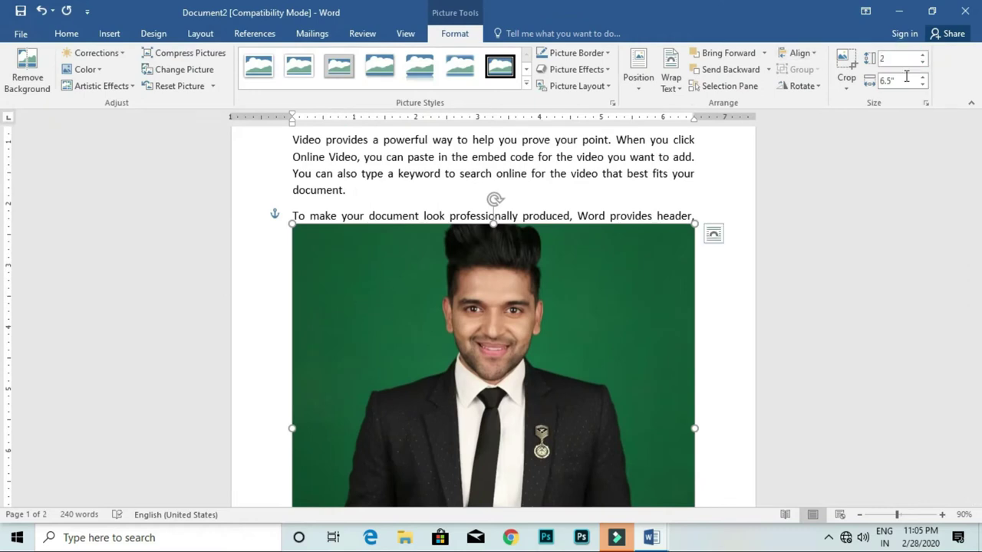
pyautogui.write('2')
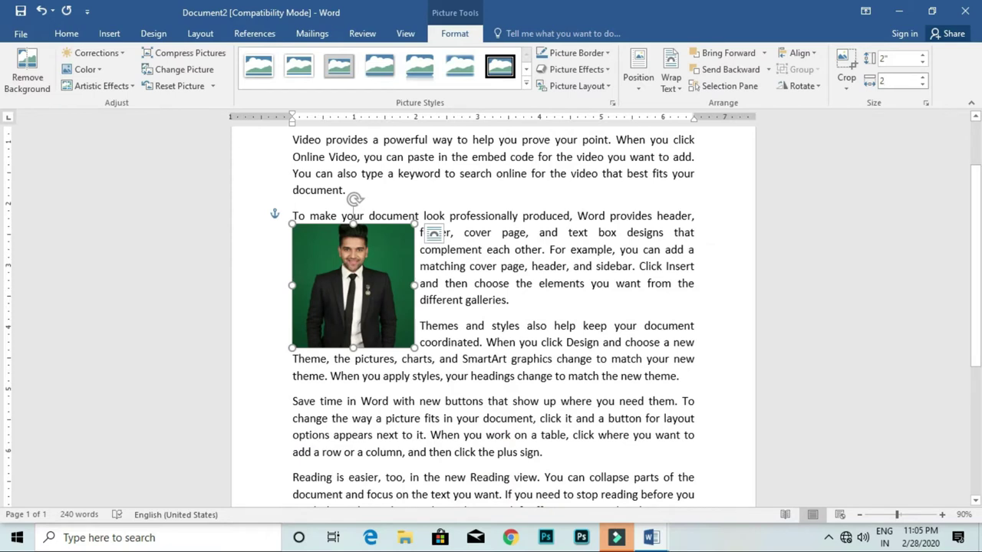
pyautogui.click(842, 191)
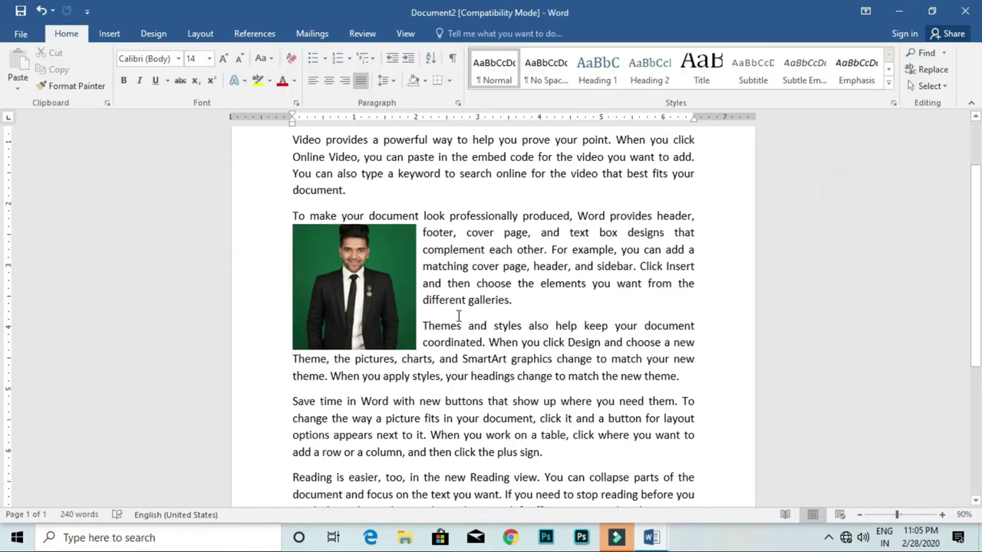
pyautogui.scroll(2, 339, 374)
pyautogui.click(339, 374)
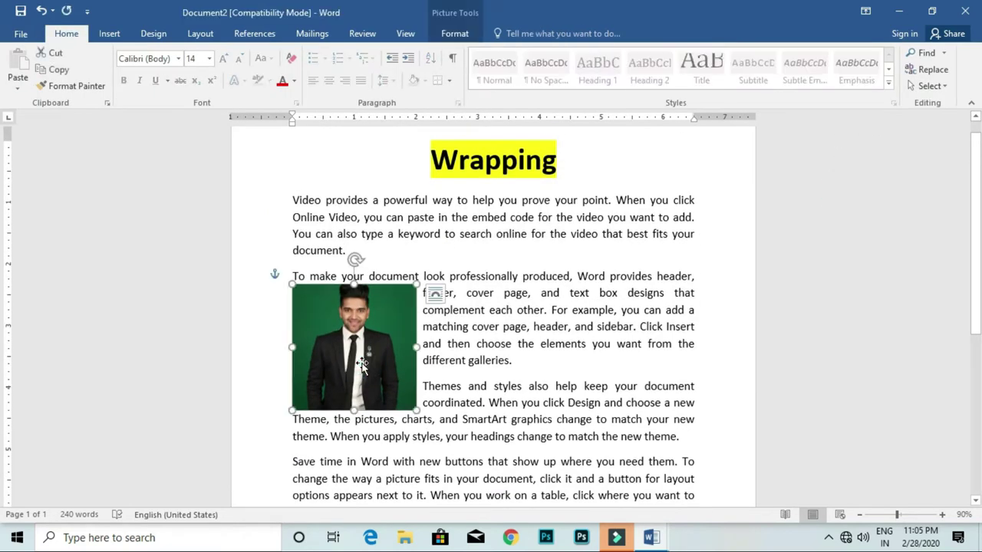
pyautogui.click(465, 35)
# - Set the photo's text wrapping to In Line with Text
pyautogui.click(671, 85)
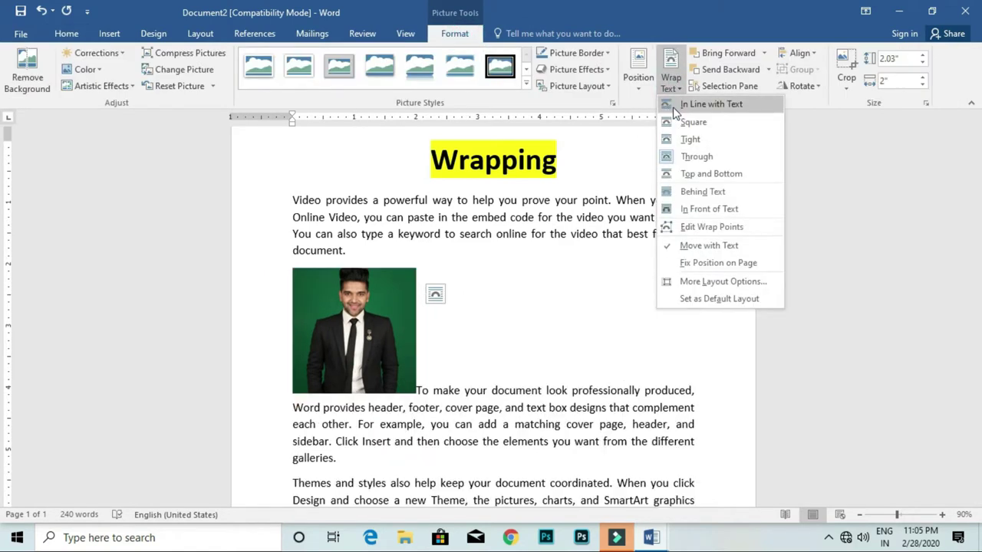
pyautogui.click(672, 110)
pyautogui.click(476, 447)
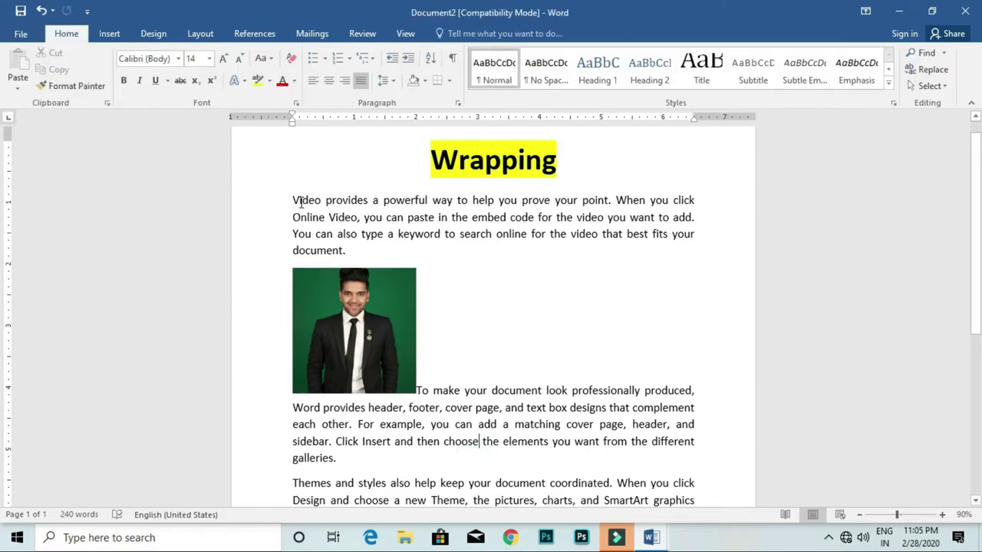
# - Move the photo to just before 'Video' at the start of the first paragraph
pyautogui.moveTo(293, 200); pyautogui.dragTo(431, 201)
pyautogui.click(354, 408)
pyautogui.click(328, 338)
pyautogui.moveTo(360, 349); pyautogui.dragTo(294, 205)
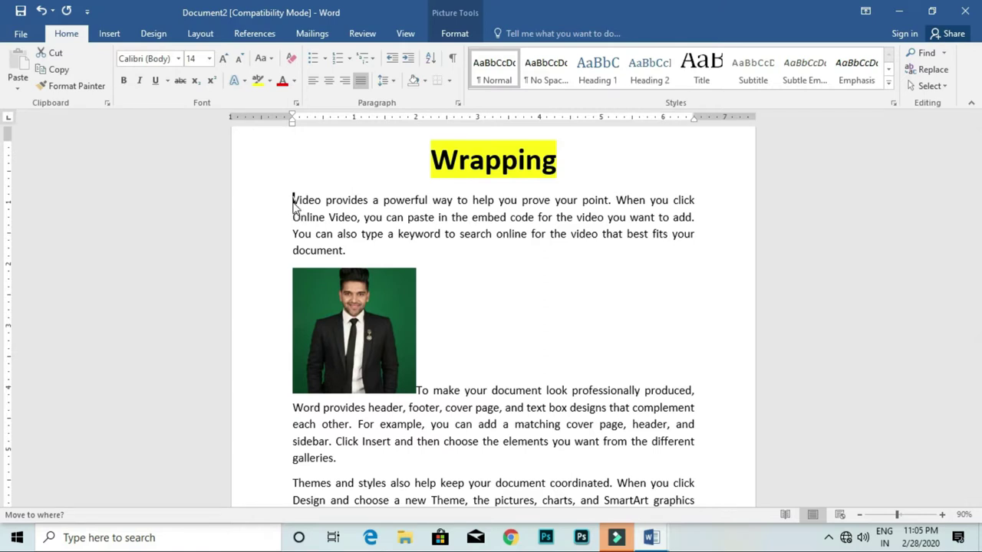
pyautogui.moveTo(294, 206); pyautogui.dragTo(294, 205)
# - Shrink the photo and set its text wrapping to Square
pyautogui.click(465, 376)
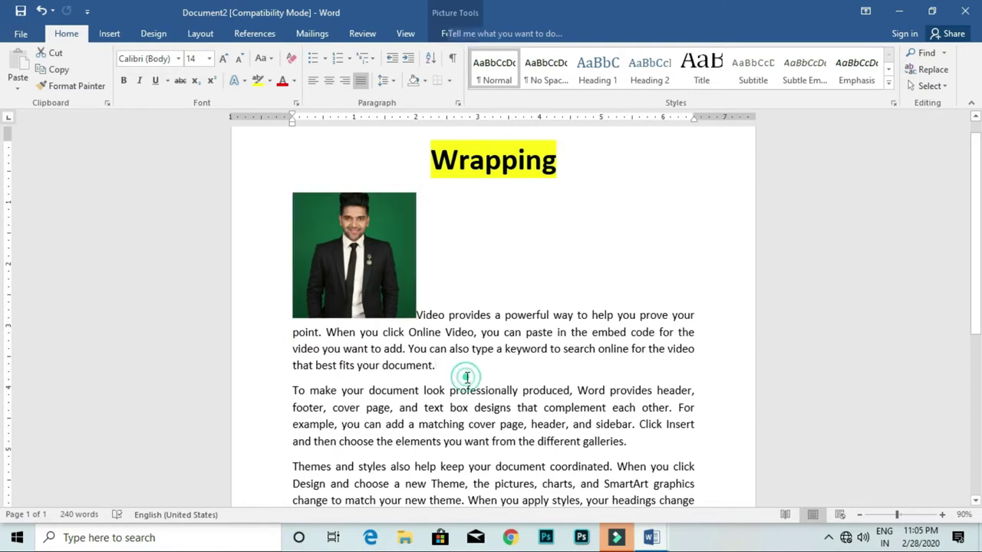
pyautogui.click(399, 225)
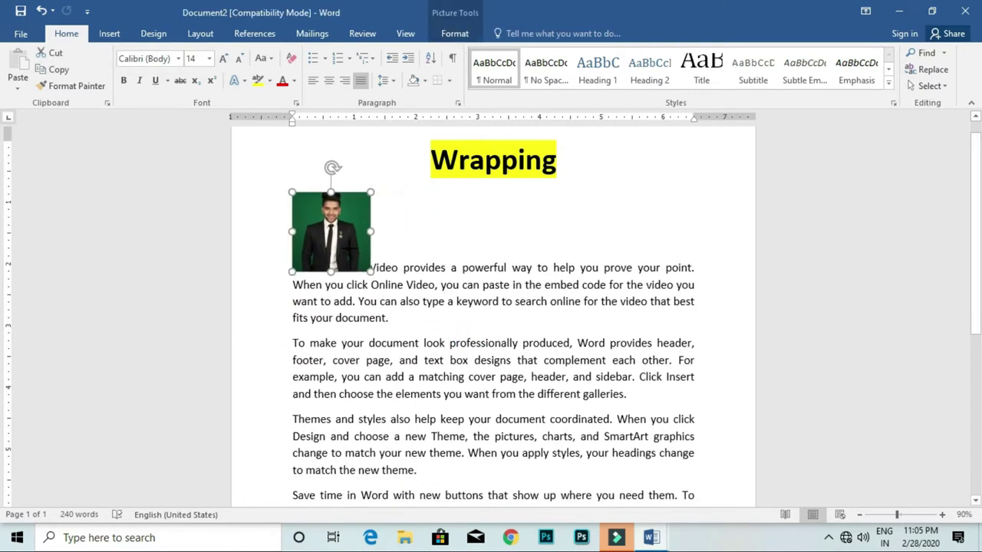
pyautogui.moveTo(415, 191); pyautogui.dragTo(359, 248)
pyautogui.click(413, 303)
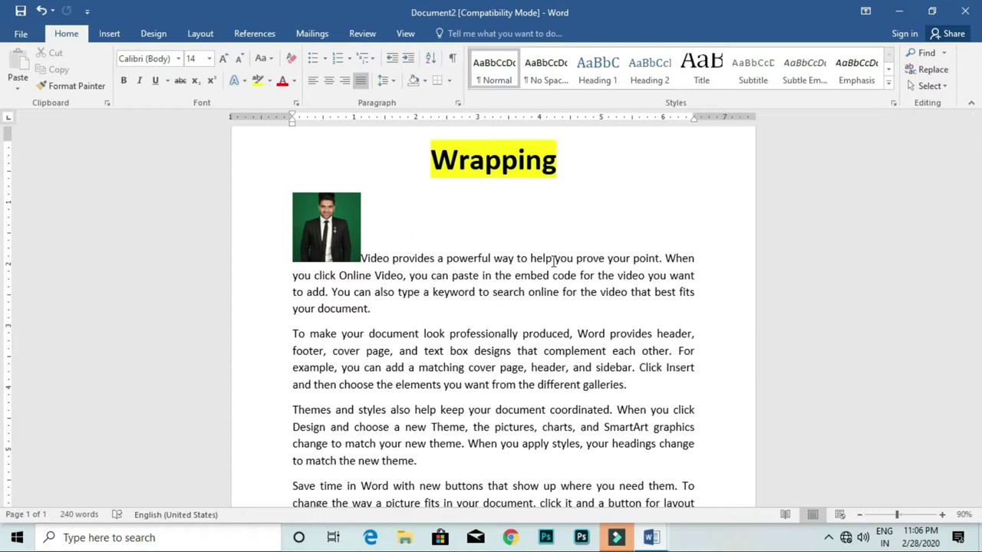
pyautogui.click(311, 232)
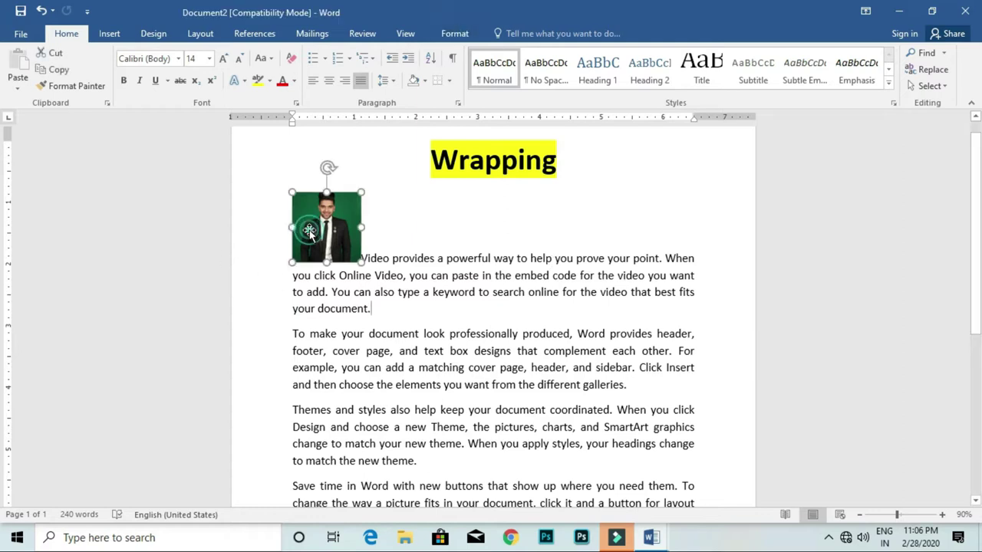
pyautogui.click(454, 33)
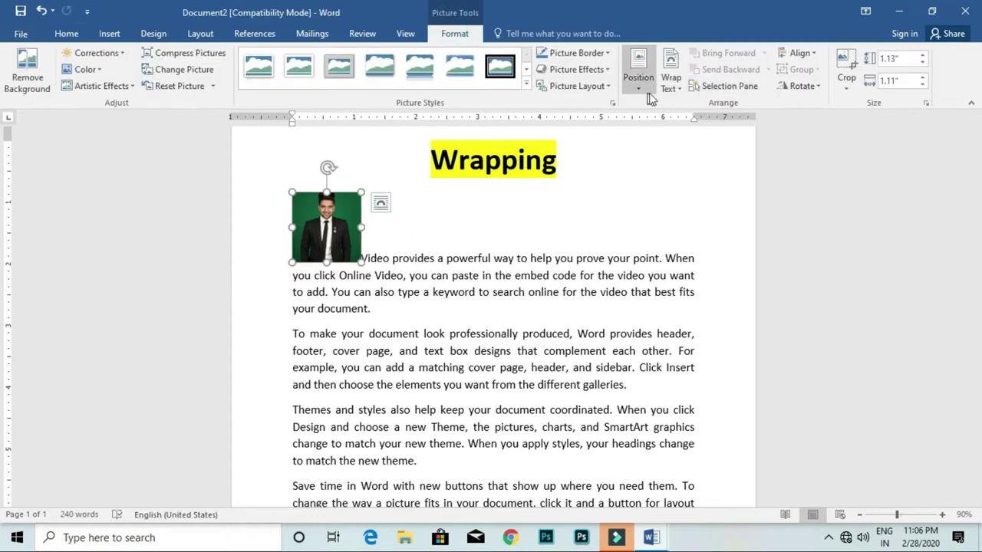
pyautogui.click(671, 83)
pyautogui.click(688, 123)
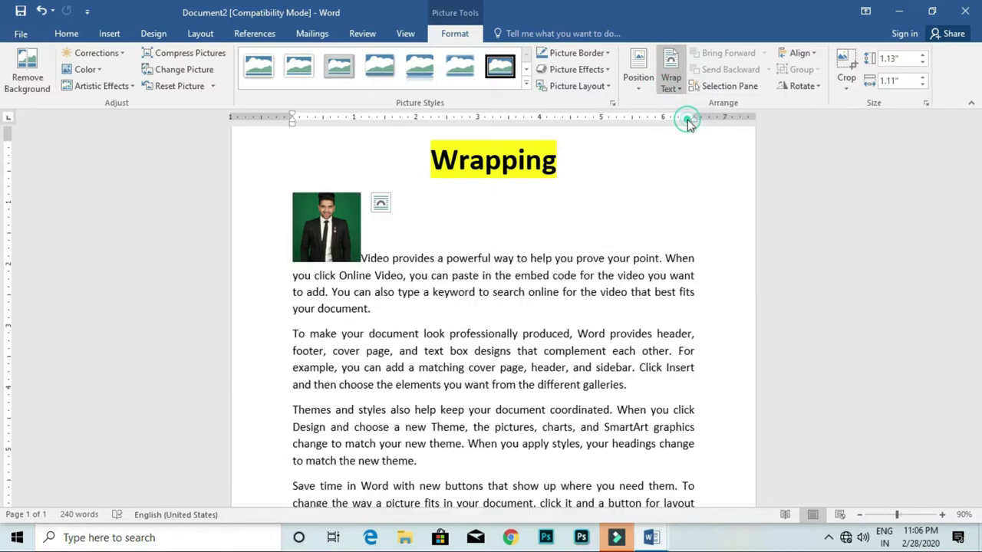
# - Move the photo into the paragraph text and enlarge it to about 2.11 x 2.07 inches
pyautogui.moveTo(343, 226)
pyautogui.mouseDown()
pyautogui.moveTo(473, 337)
pyautogui.moveTo(494, 318)
pyautogui.mouseUp()
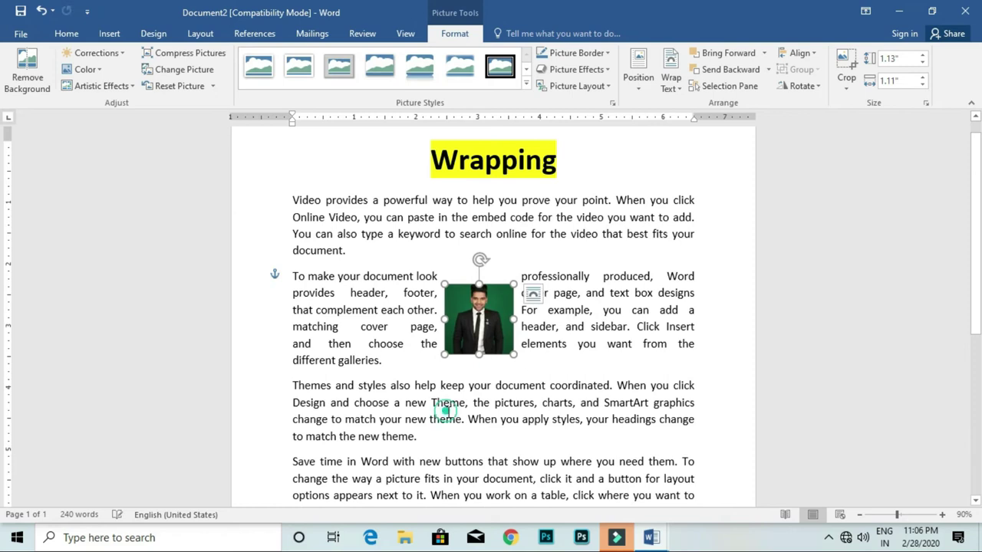
pyautogui.click(445, 410)
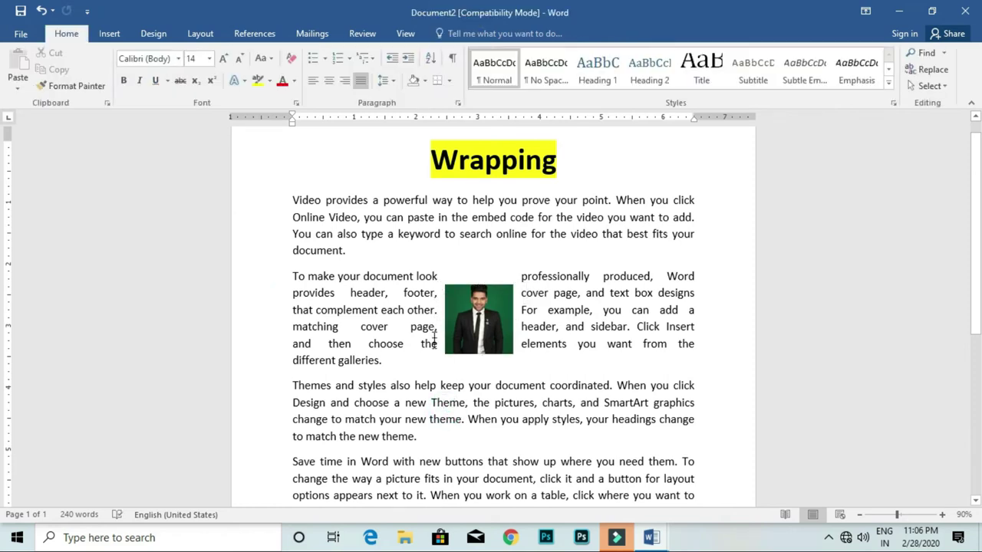
pyautogui.click(462, 326)
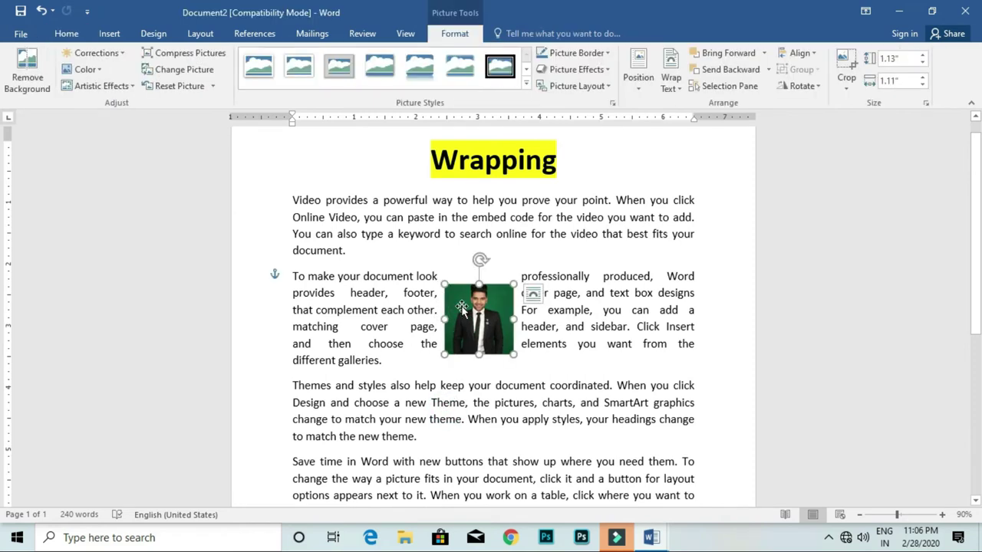
pyautogui.moveTo(445, 282); pyautogui.dragTo(384, 224)
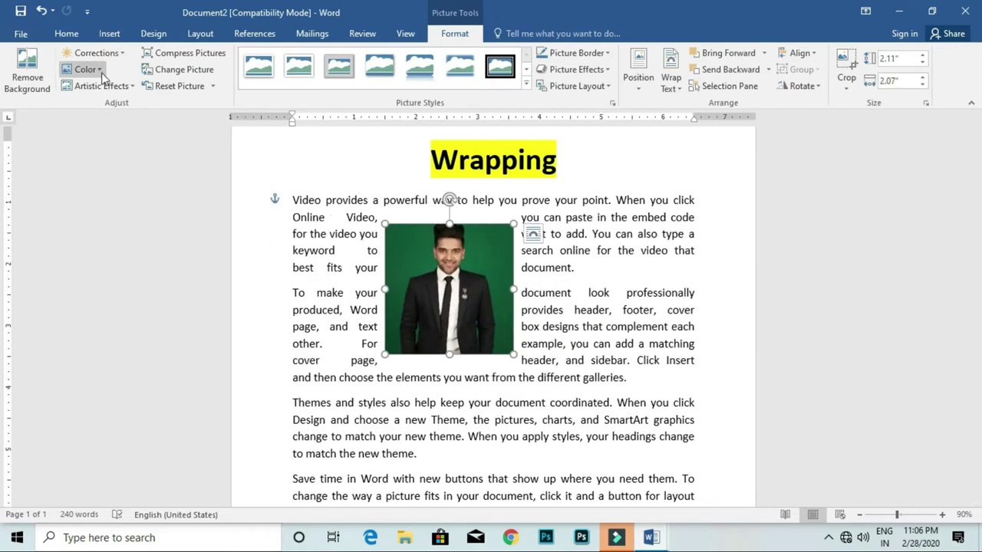
# - Remove the photo's green background, extending the kept area to cover the whole person and head
pyautogui.click(17, 68)
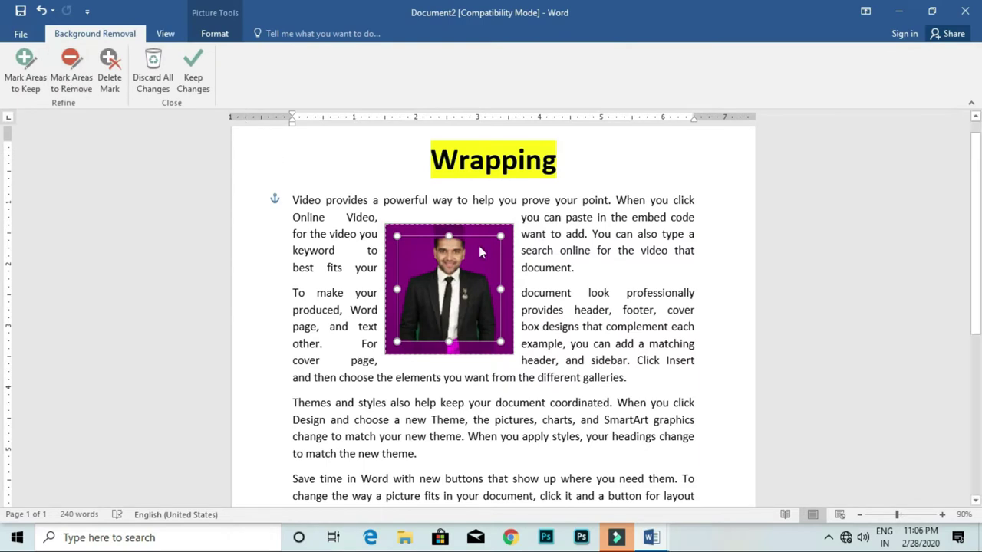
pyautogui.moveTo(449, 342); pyautogui.dragTo(449, 355)
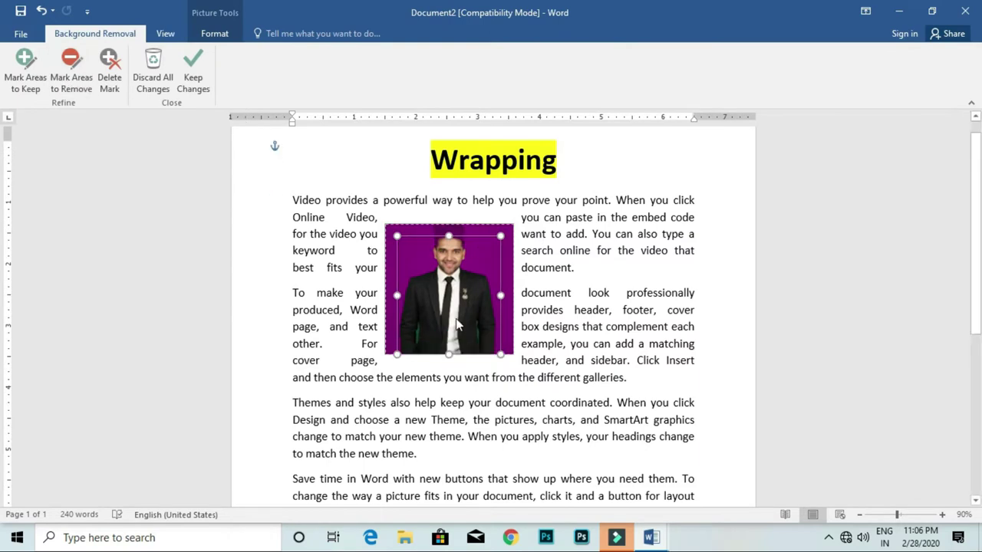
pyautogui.moveTo(449, 236); pyautogui.dragTo(447, 224)
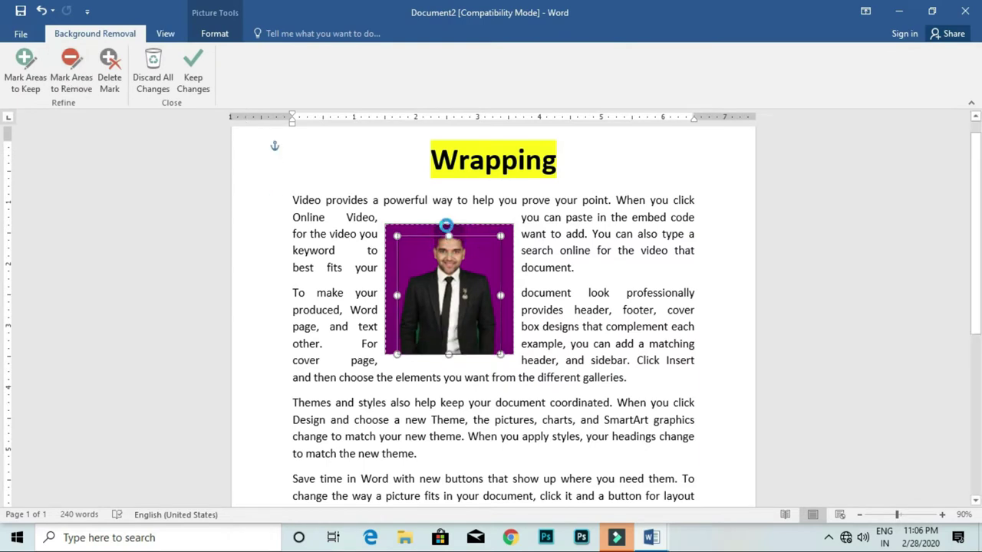
pyautogui.click(188, 73)
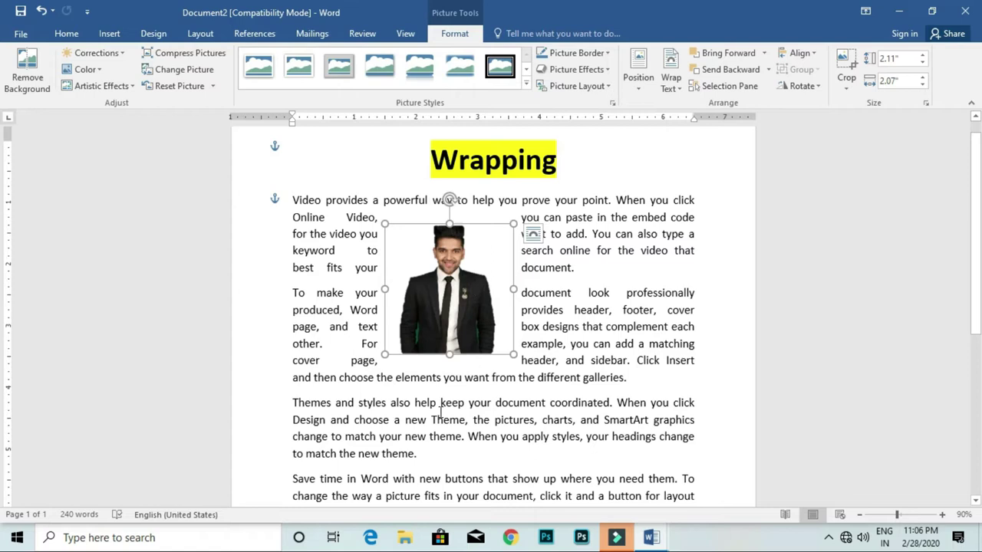
pyautogui.click(439, 436)
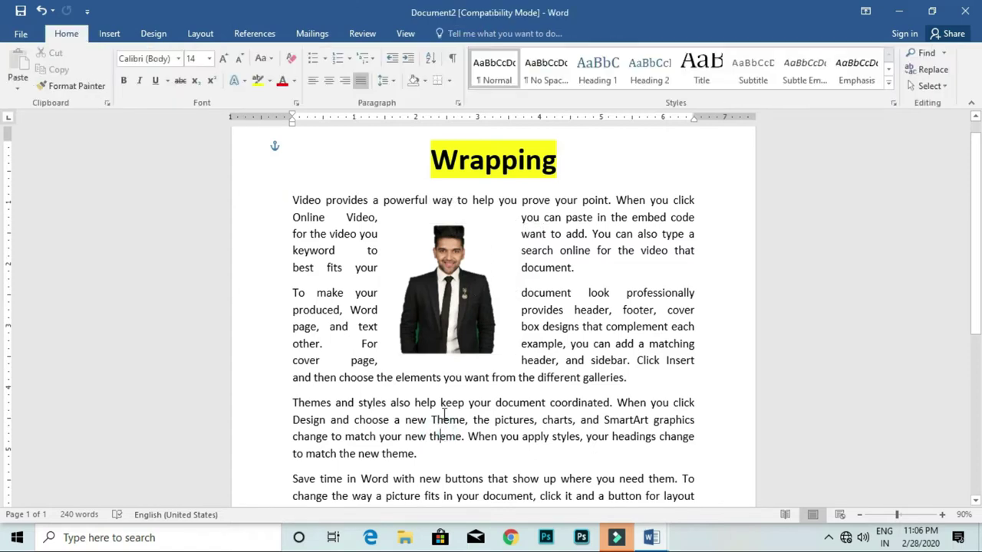
# - Set the portrait's text wrapping to Square
pyautogui.click(444, 307)
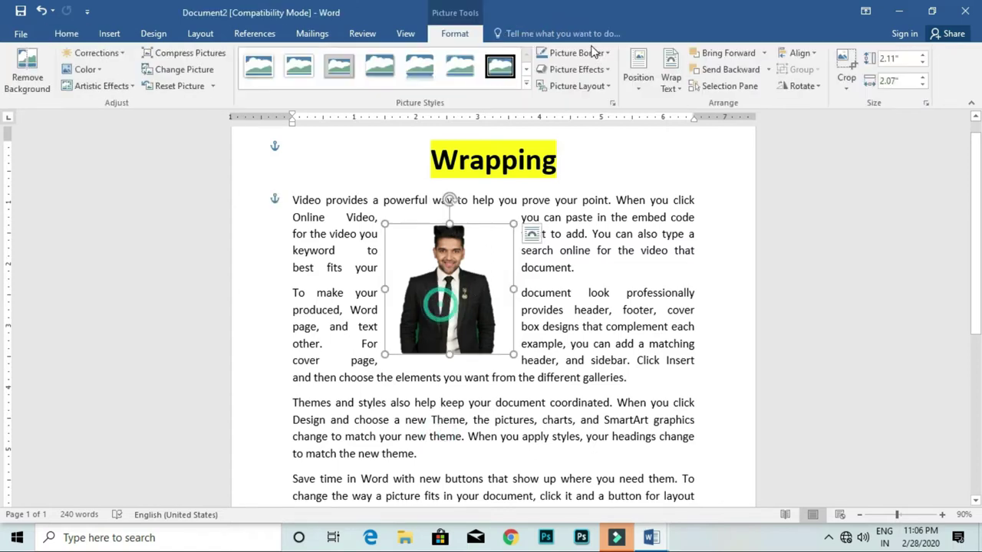
pyautogui.click(674, 77)
pyautogui.click(693, 125)
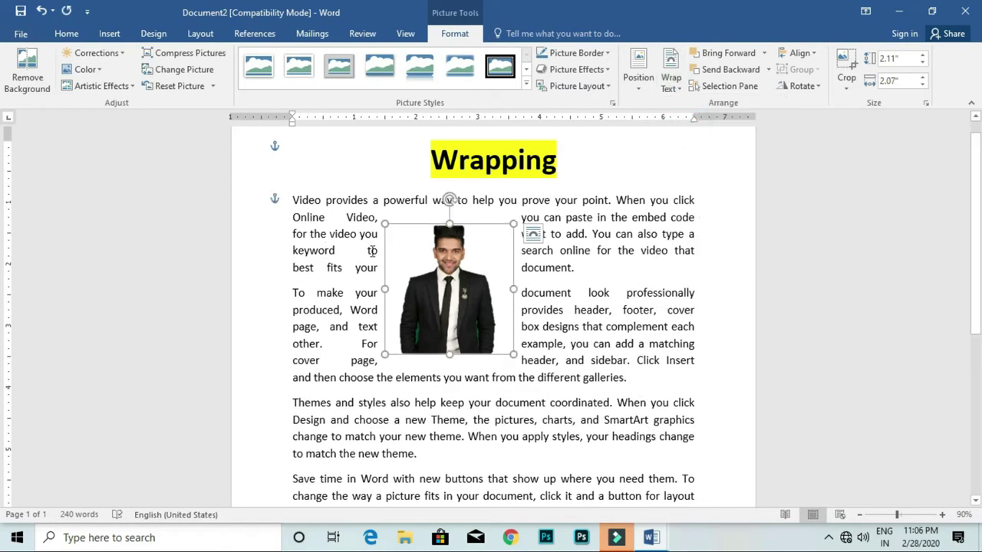
pyautogui.click(608, 420)
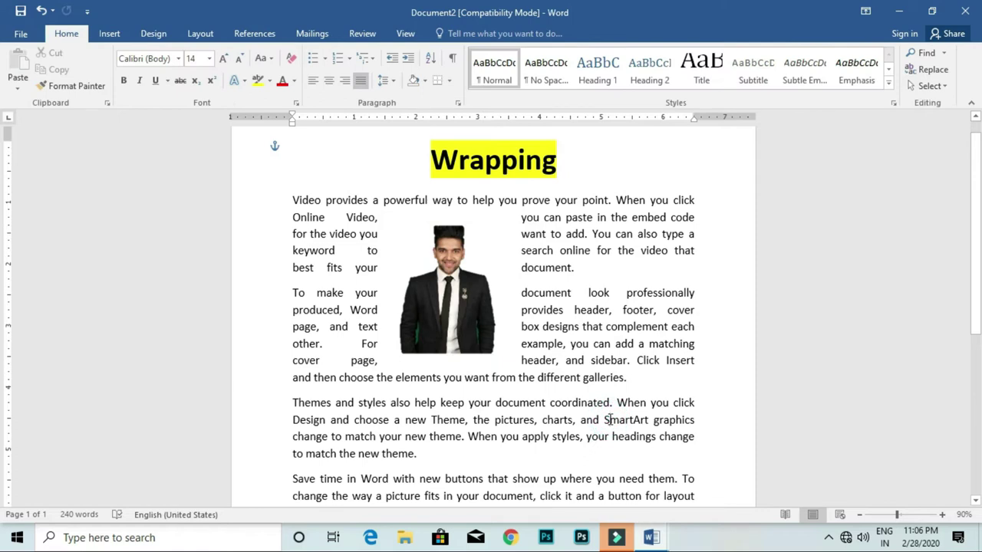
# - Change the wrapping to Through so text follows the portrait's outline
pyautogui.click(424, 316)
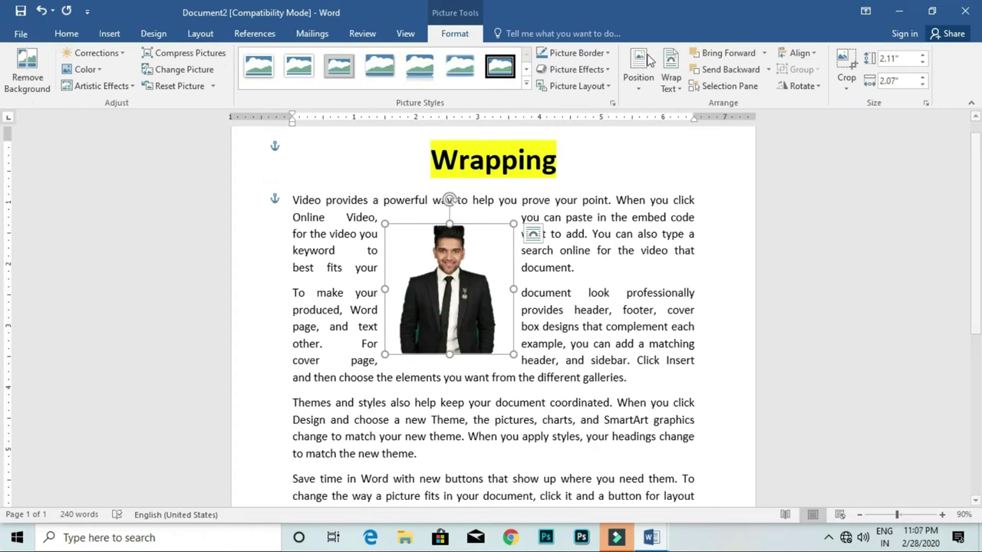
pyautogui.click(678, 78)
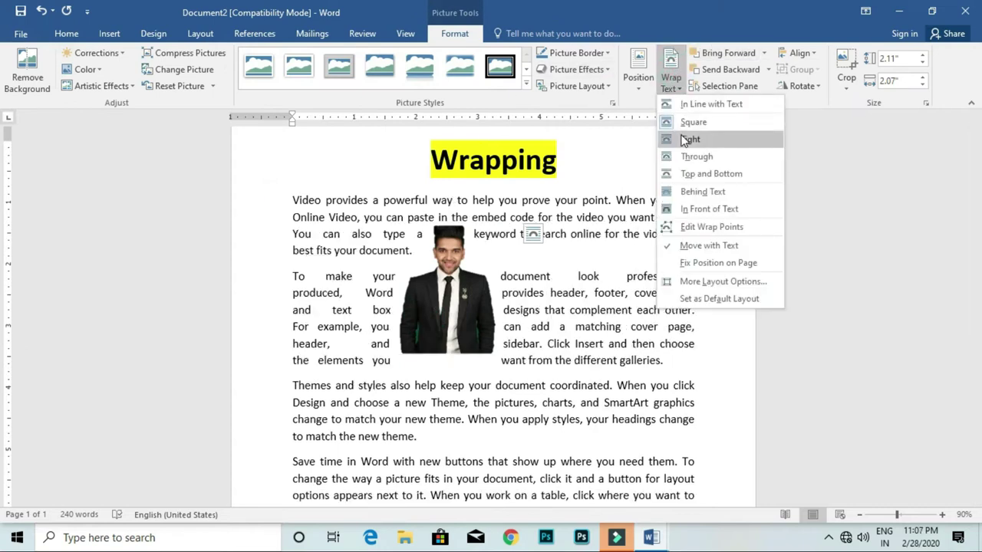
pyautogui.click(687, 162)
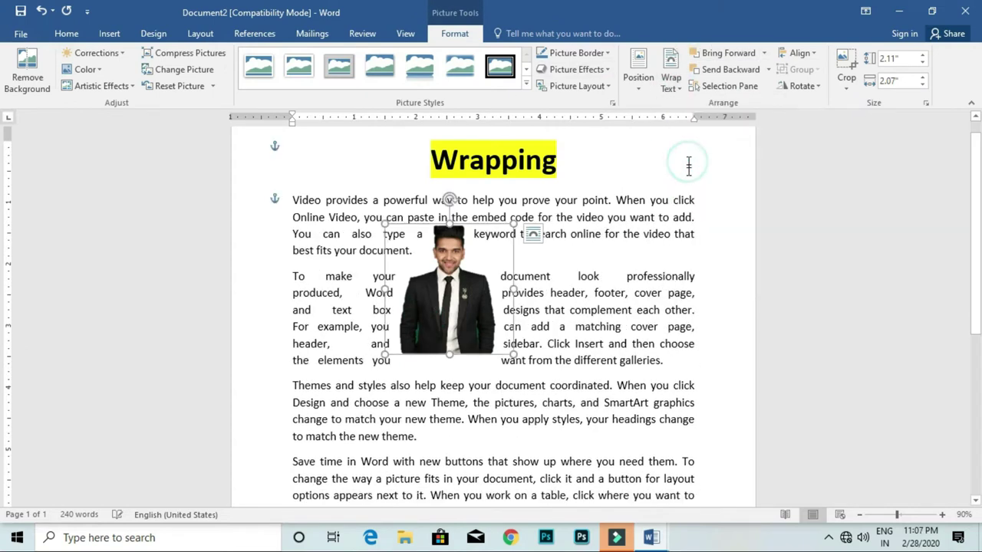
pyautogui.click(644, 359)
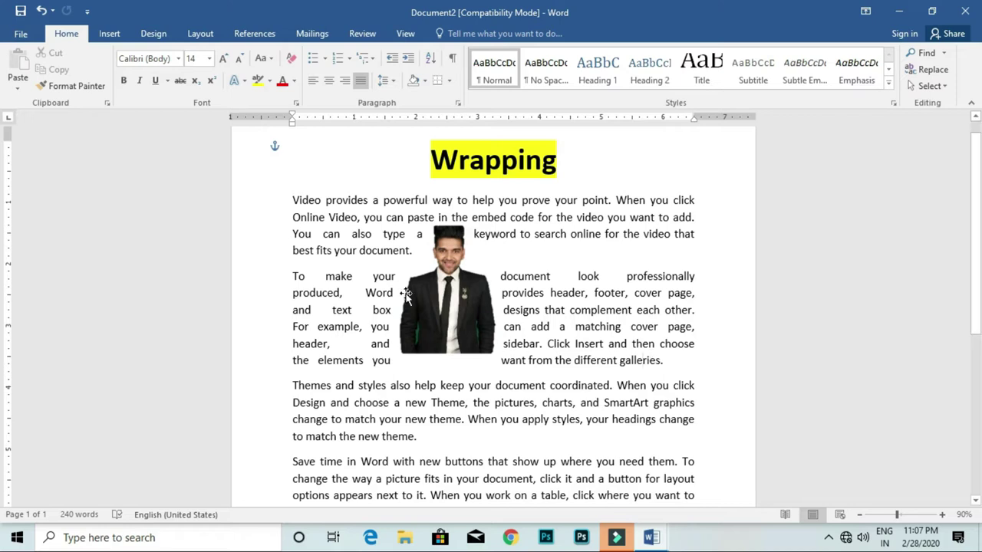
pyautogui.click(424, 306)
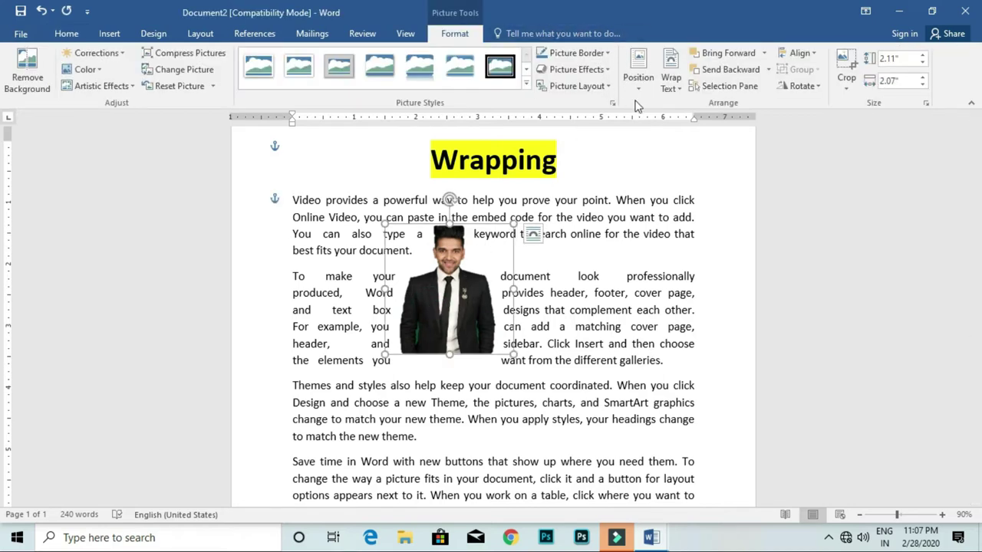
# - Try Top and Bottom and Behind Text, then set In Front of Text and move the photo right
pyautogui.click(670, 78)
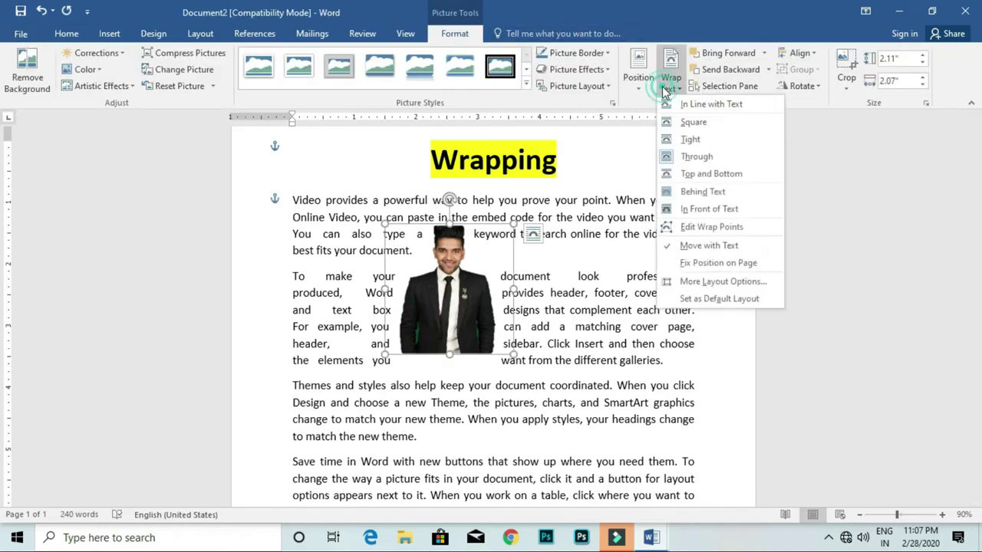
pyautogui.click(685, 174)
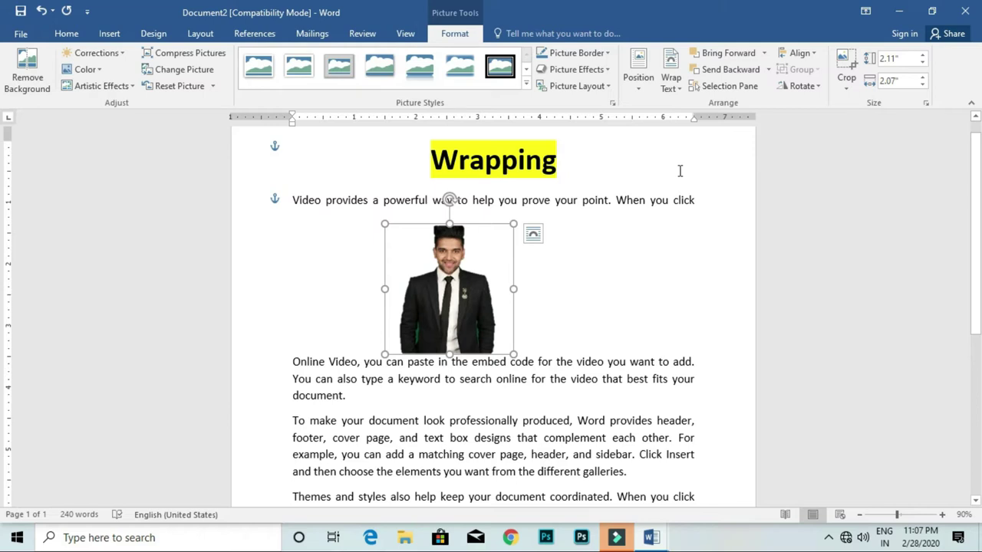
pyautogui.click(670, 86)
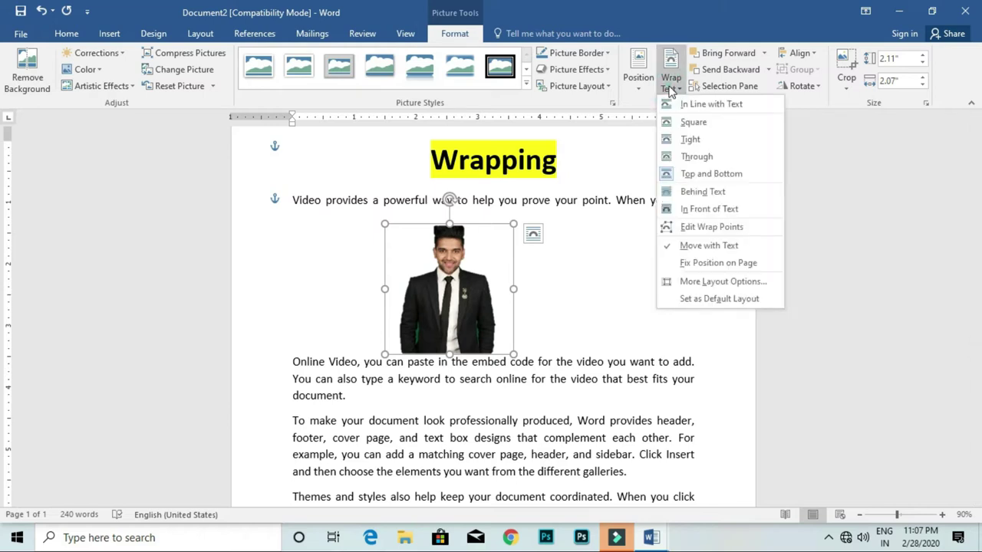
pyautogui.click(680, 193)
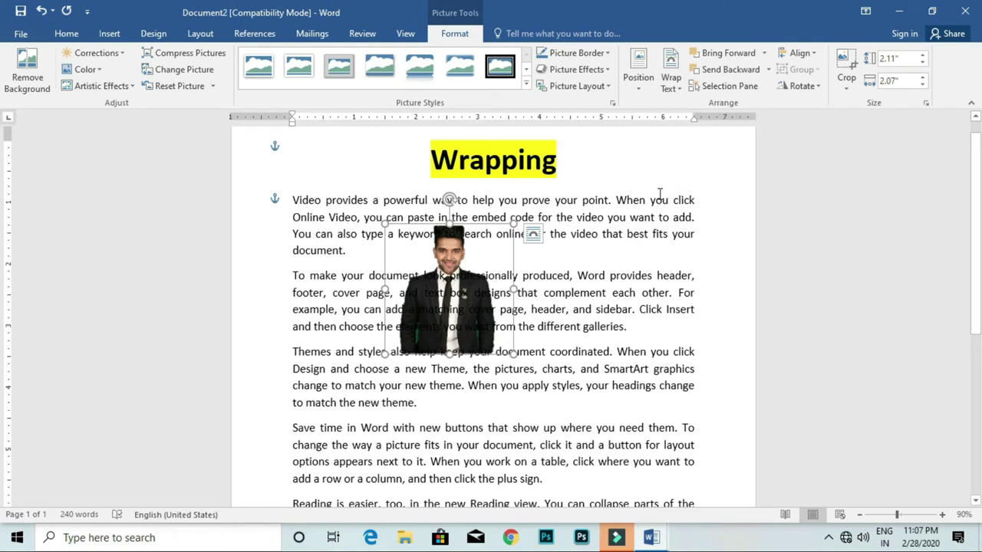
pyautogui.click(673, 86)
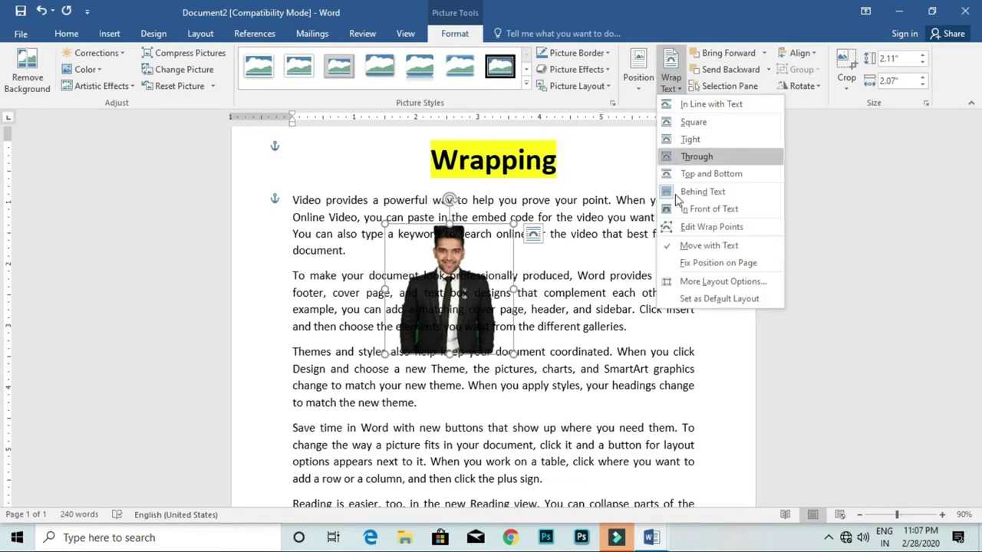
pyautogui.click(686, 208)
pyautogui.moveTo(426, 310)
pyautogui.mouseDown()
pyautogui.moveTo(503, 352)
pyautogui.moveTo(447, 392)
pyautogui.moveTo(478, 314)
pyautogui.mouseUp()
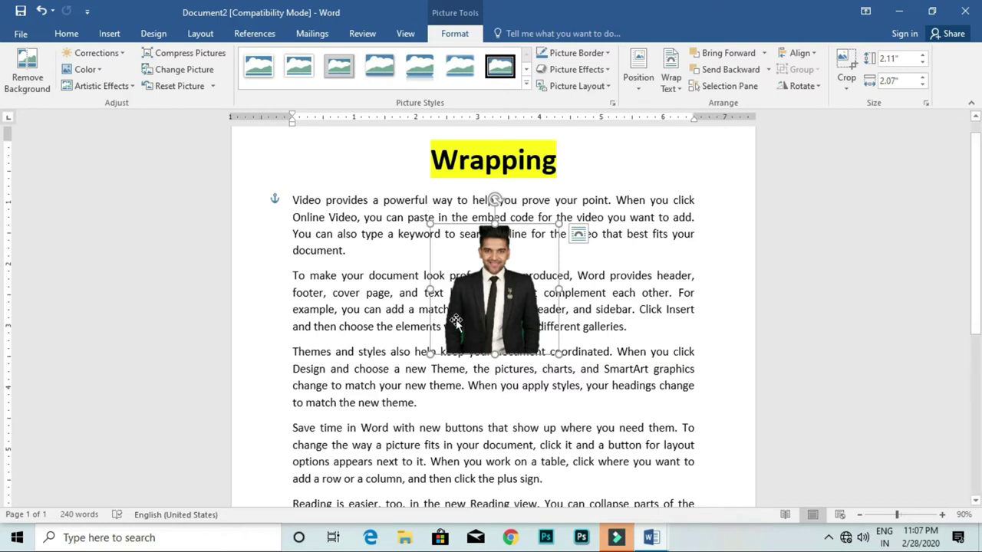
# - Edit the photo's wrap points, dragging them outward on the right, bottom and left into a wide irregular outline
pyautogui.click(667, 86)
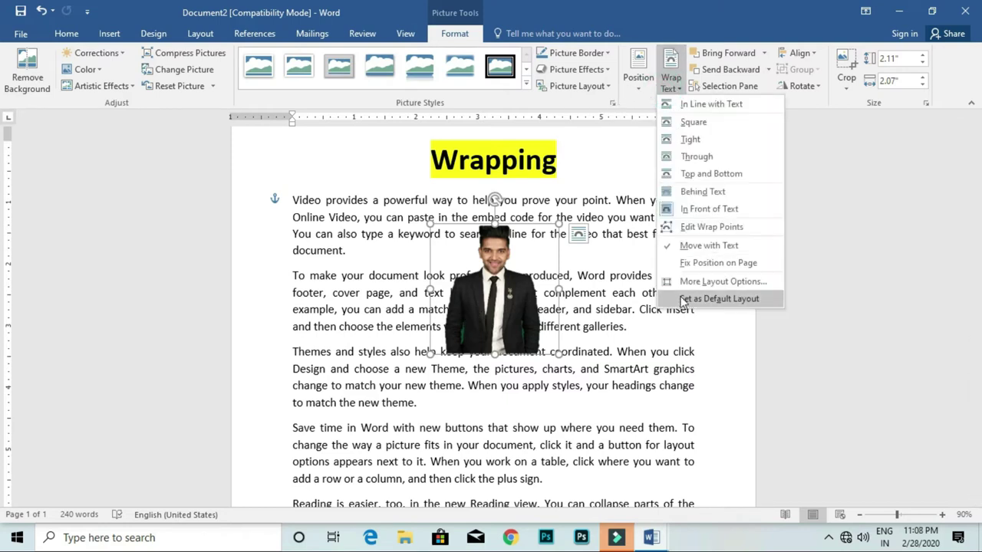
pyautogui.click(703, 234)
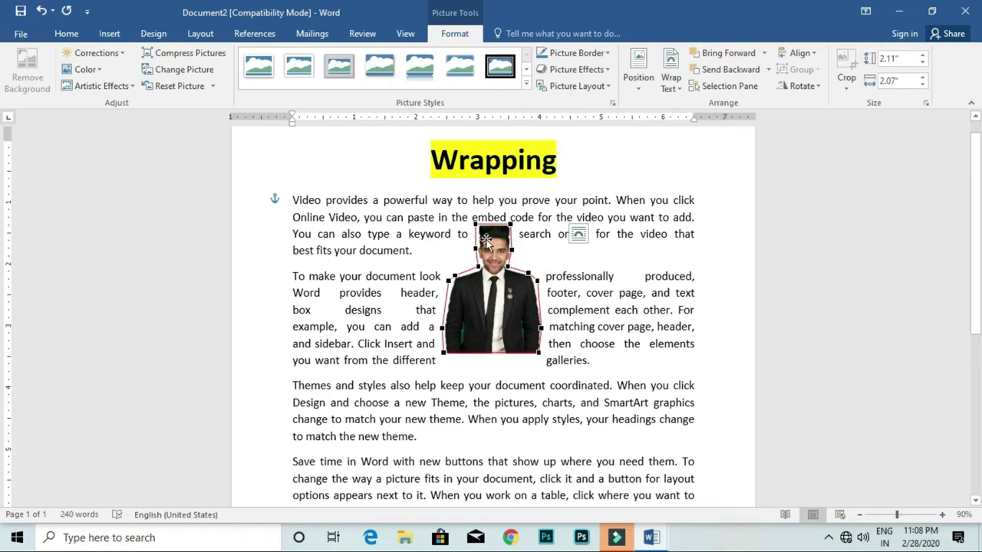
pyautogui.moveTo(511, 249); pyautogui.dragTo(546, 234)
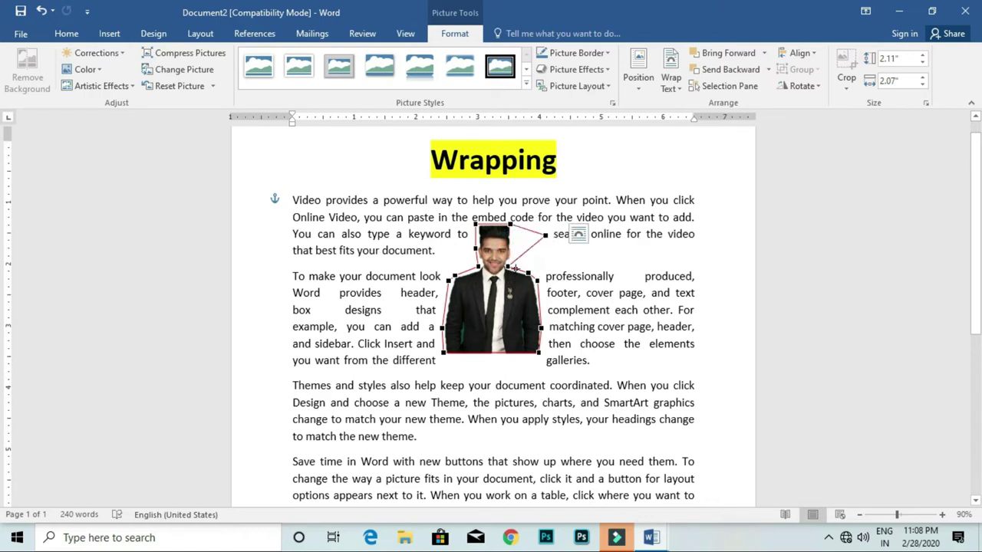
pyautogui.moveTo(509, 266)
pyautogui.mouseDown()
pyautogui.moveTo(547, 259)
pyautogui.moveTo(595, 309)
pyautogui.moveTo(587, 341)
pyautogui.moveTo(608, 453)
pyautogui.mouseUp()
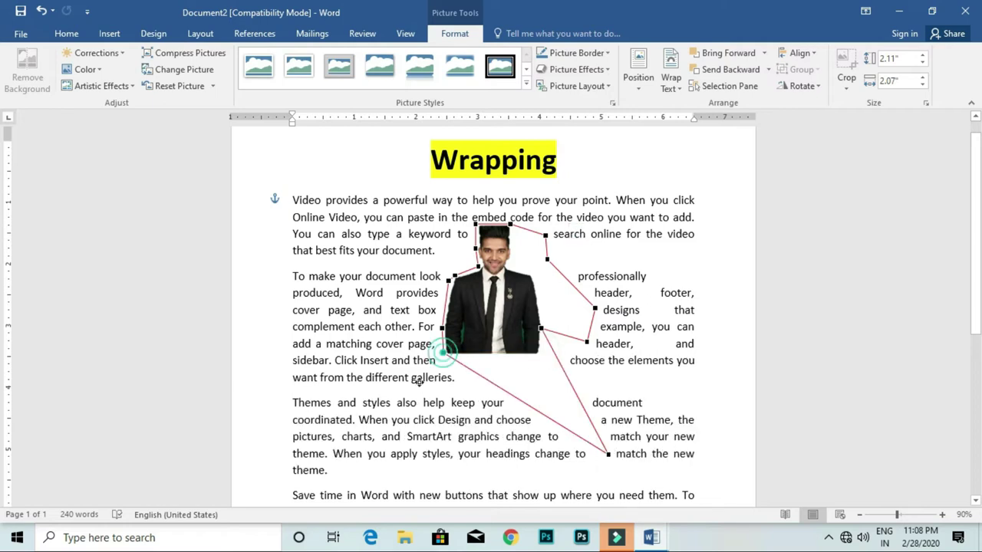
pyautogui.moveTo(445, 354); pyautogui.dragTo(400, 411)
pyautogui.moveTo(442, 329); pyautogui.dragTo(363, 310)
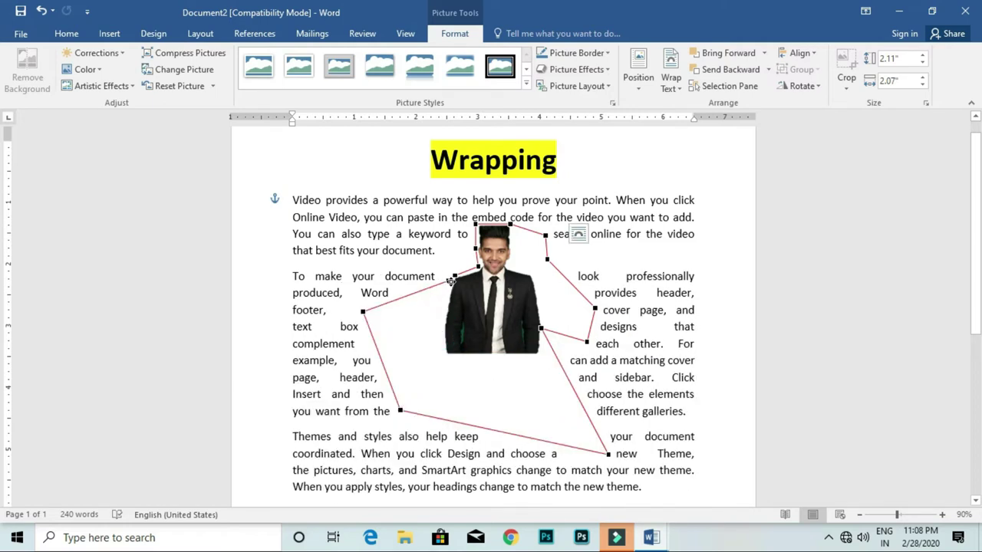
pyautogui.moveTo(447, 279); pyautogui.dragTo(405, 244)
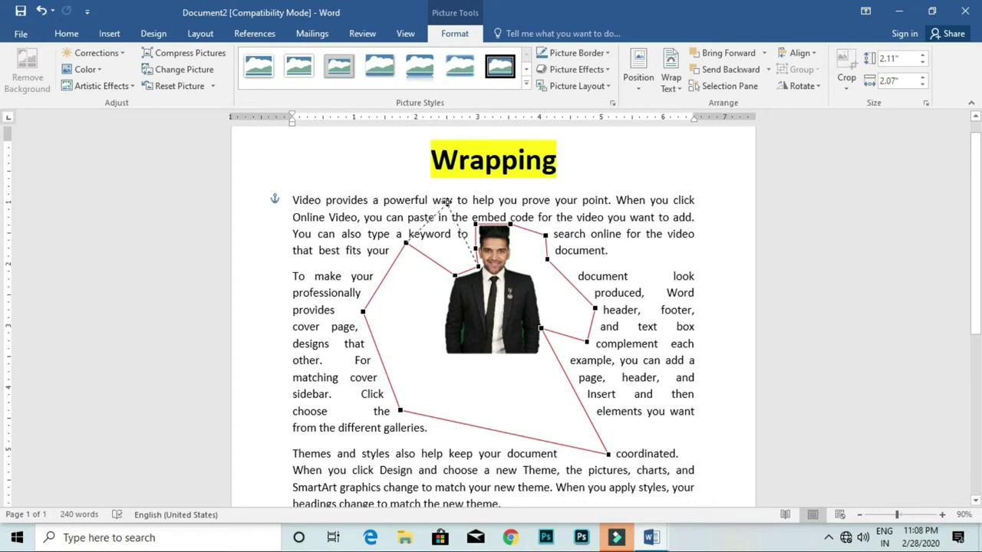
pyautogui.moveTo(455, 274); pyautogui.dragTo(446, 203)
pyautogui.click(415, 470)
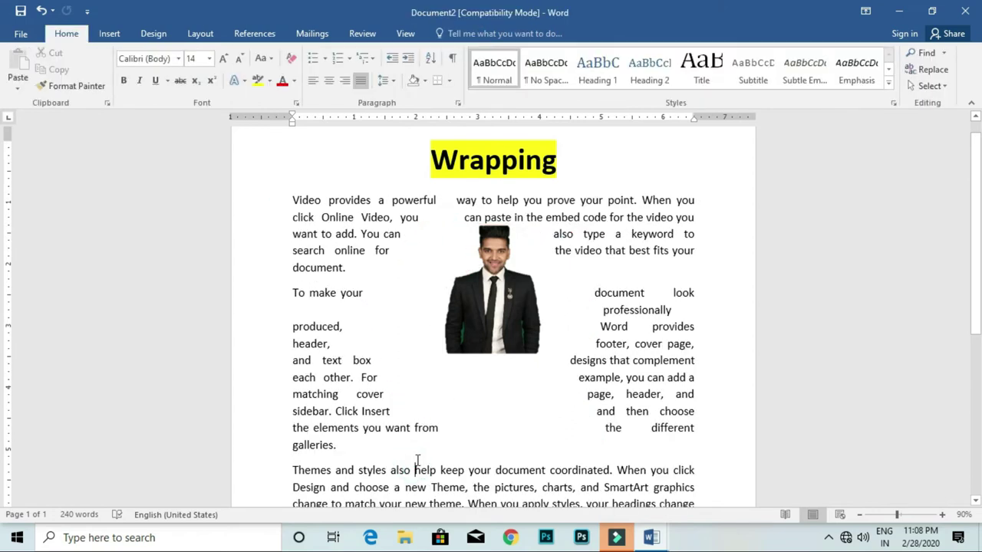
# - Set the green-background portrait to In Front of Text and review the wrapping positioning choices
pyautogui.click(483, 277)
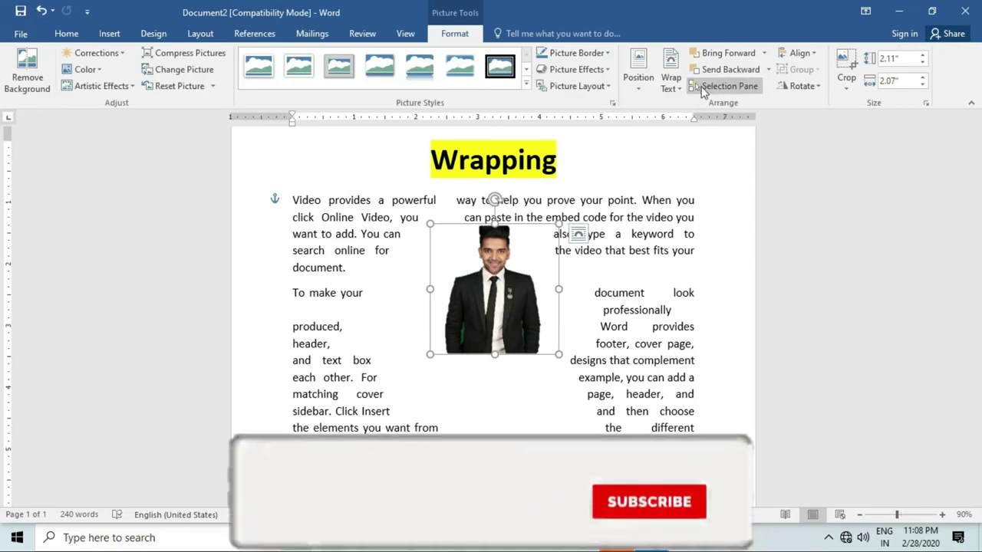
pyautogui.click(670, 86)
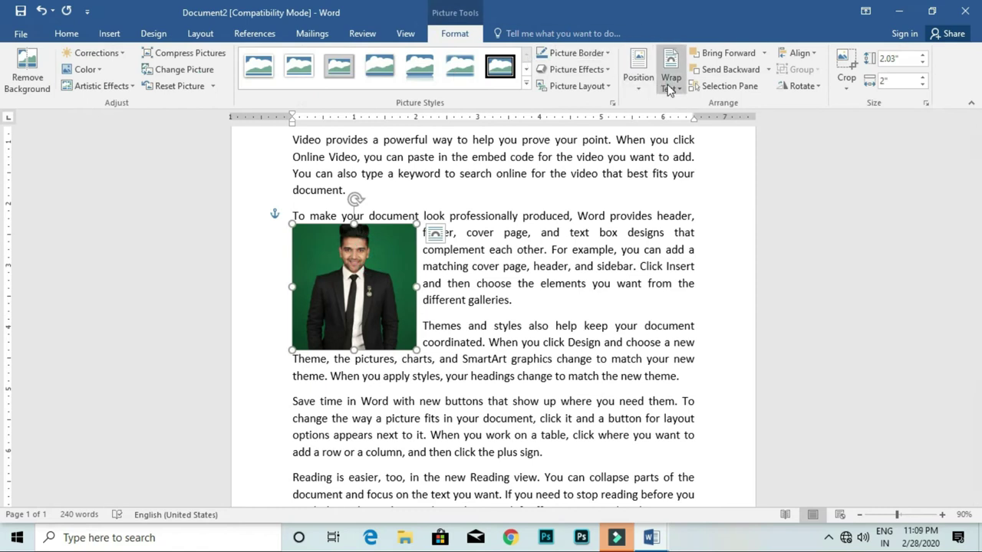
pyautogui.click(670, 81)
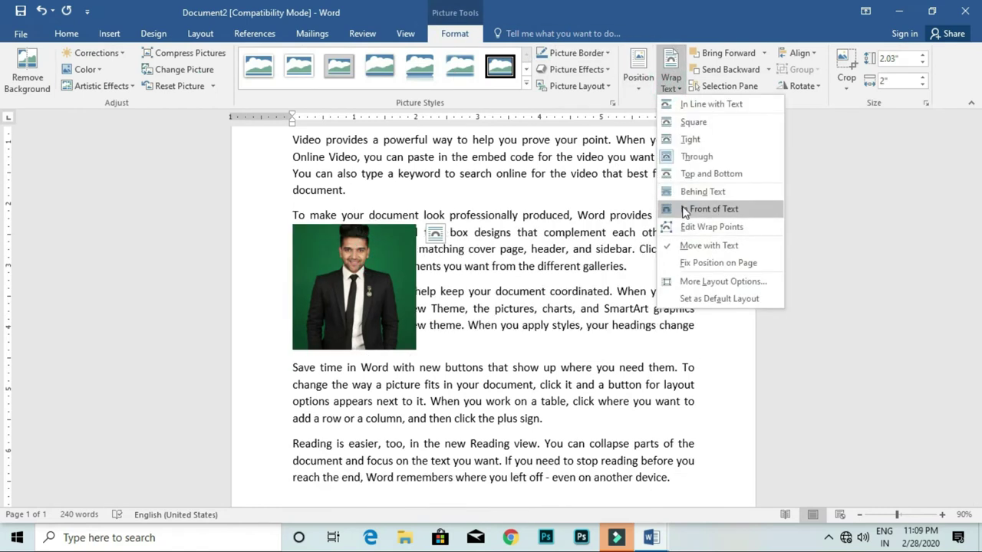
pyautogui.click(702, 210)
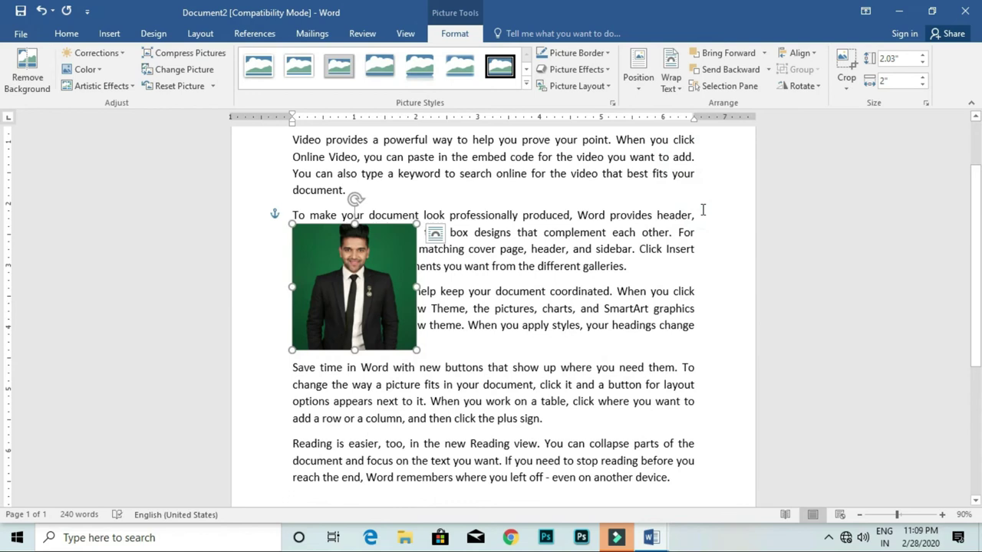
pyautogui.click(671, 78)
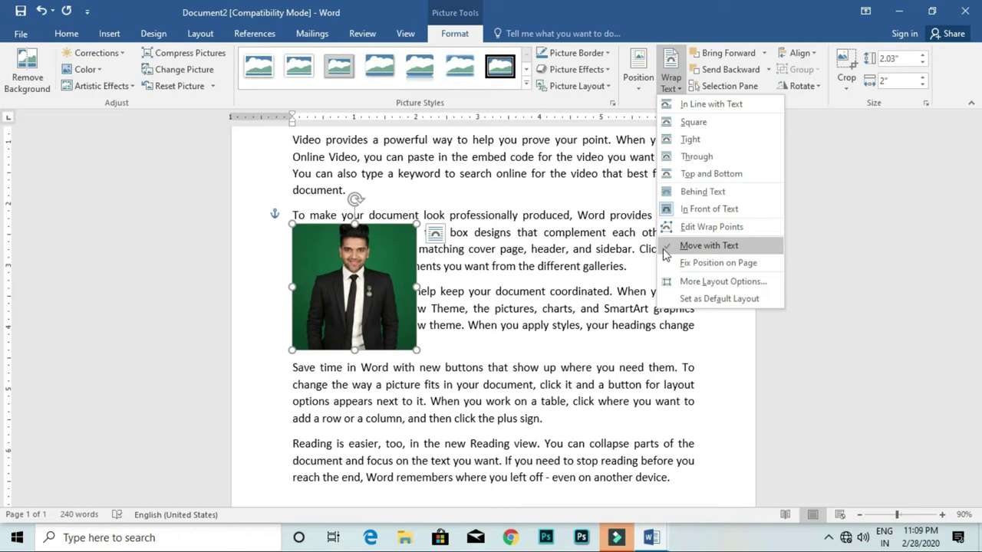
# - Add and remove blank lines after 'document.' to see how the photo moves with the text
pyautogui.click(549, 314)
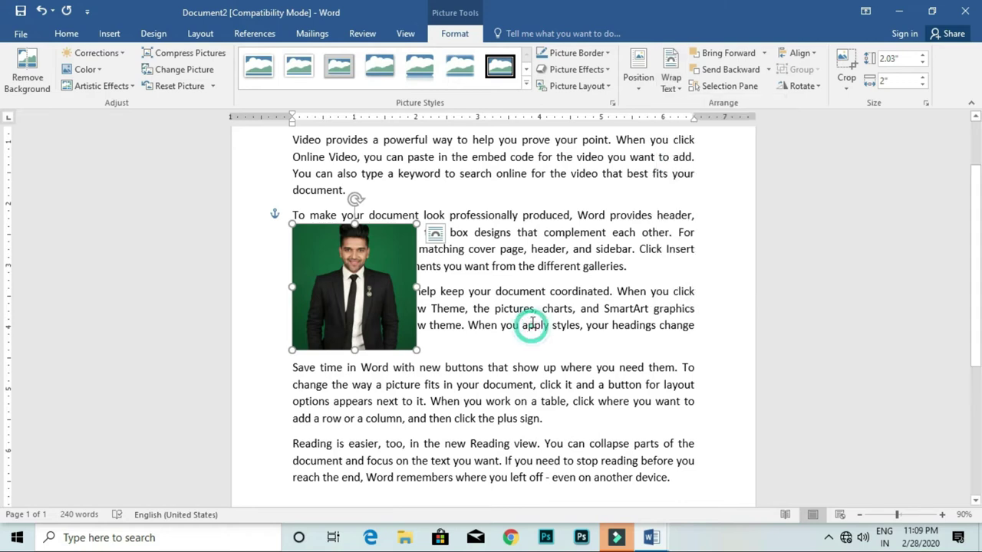
pyautogui.click(347, 185)
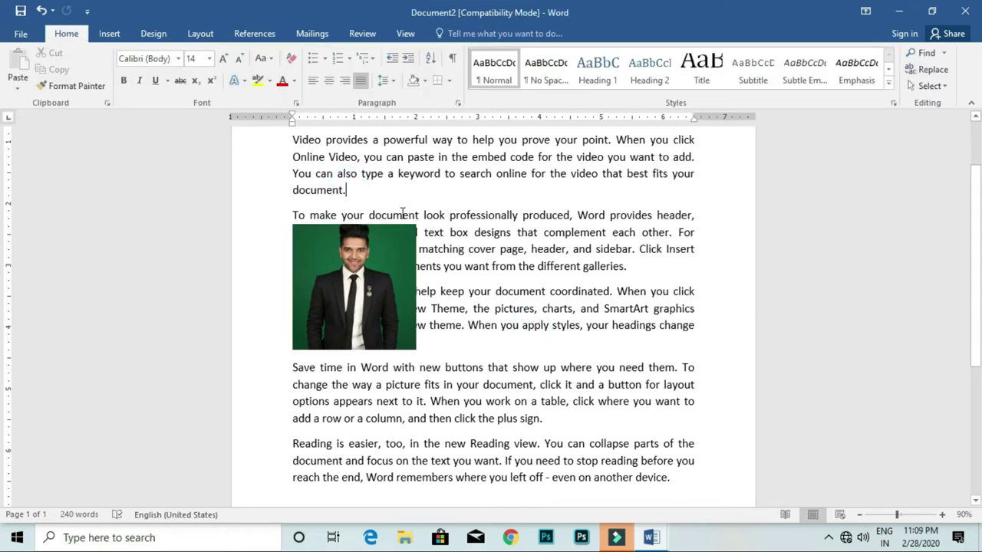
pyautogui.press('Return')
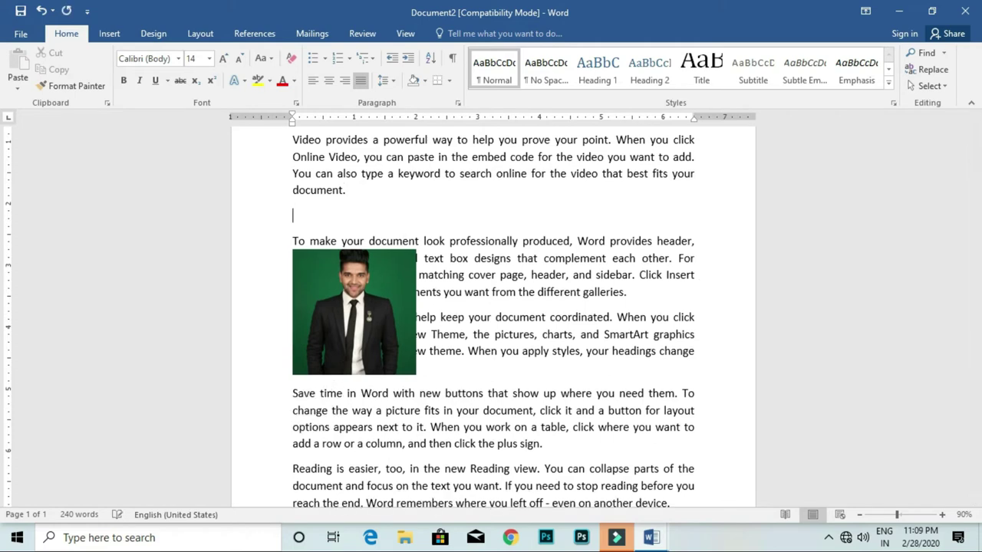
pyautogui.press('Return')
pyautogui.press('Return')
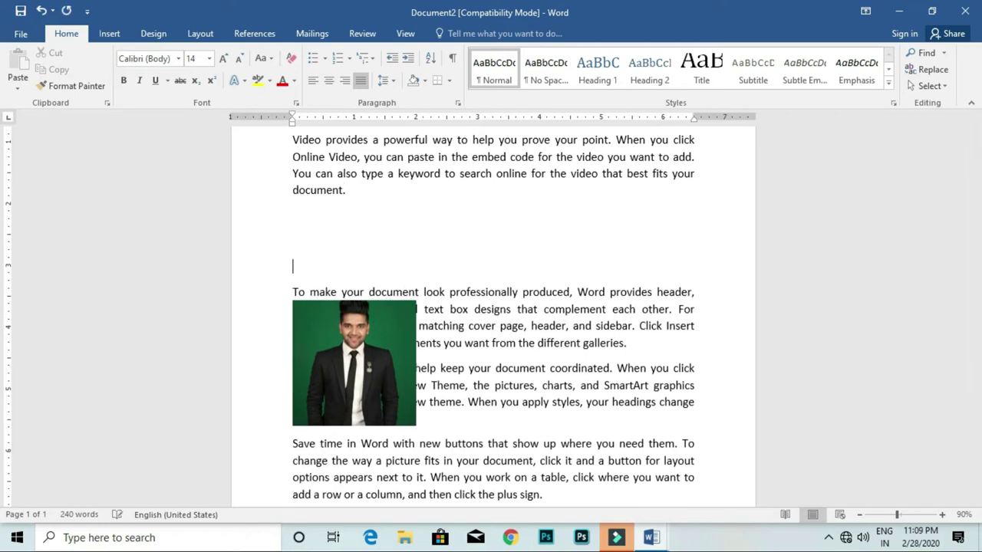
pyautogui.press('Return')
pyautogui.press('Return')
pyautogui.press('Return')
pyautogui.press('Return')
pyautogui.press('Return')
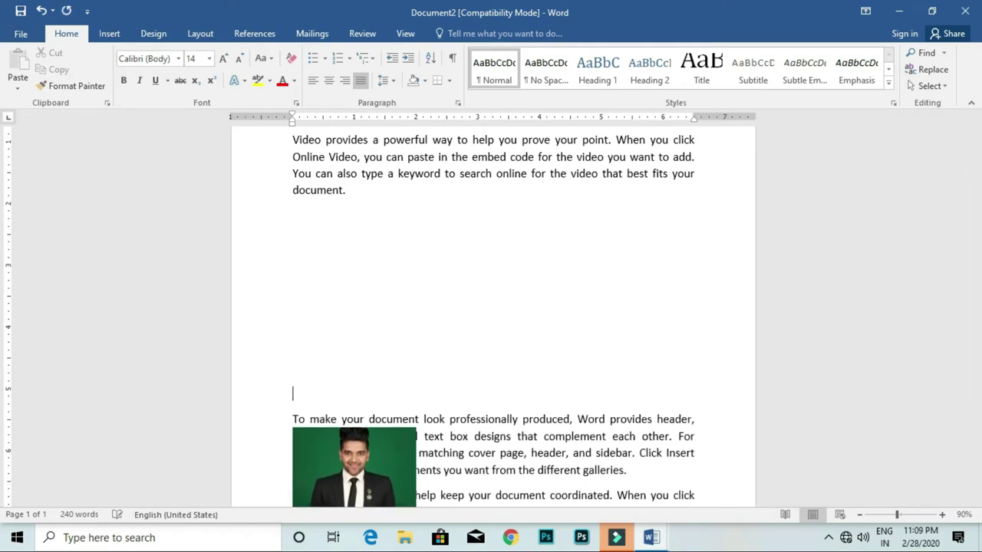
pyautogui.press('BackSpace')
pyautogui.press('BackSpace')
pyautogui.press('BackSpace')
pyautogui.press('BackSpace')
pyautogui.press('BackSpace')
pyautogui.press('BackSpace')
pyautogui.press('BackSpace')
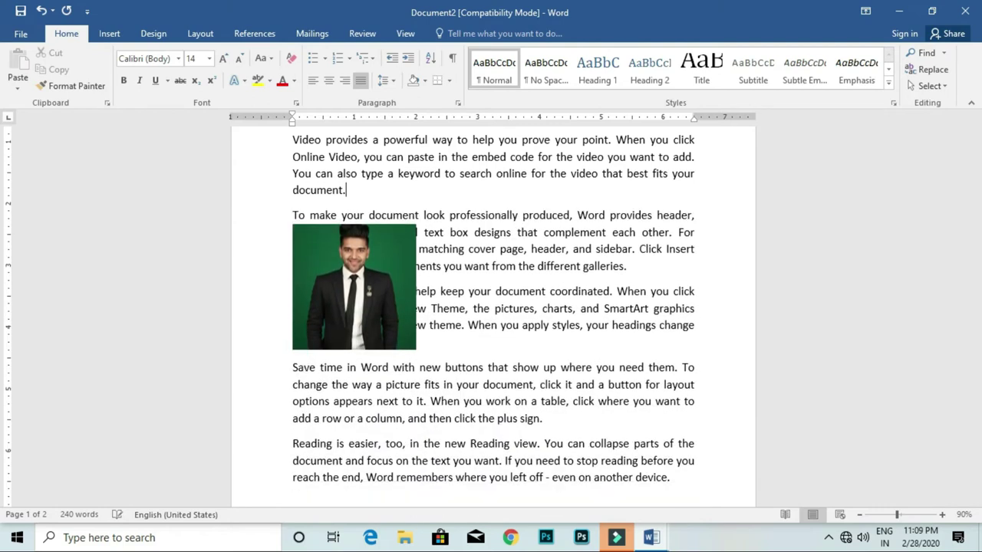
# - Fix the photo's position on the page, then retest by adding and removing blank lines
pyautogui.click(356, 261)
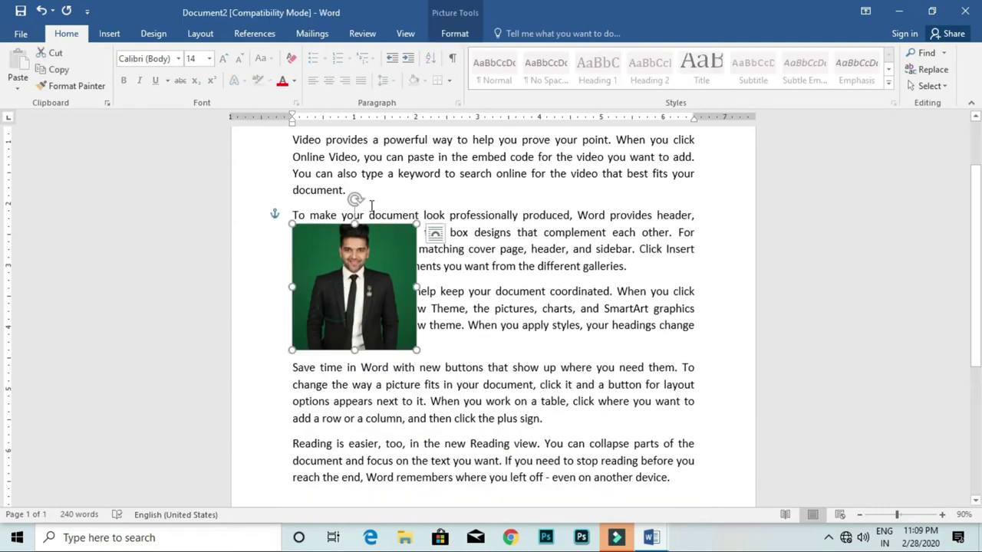
pyautogui.click(457, 33)
pyautogui.click(685, 88)
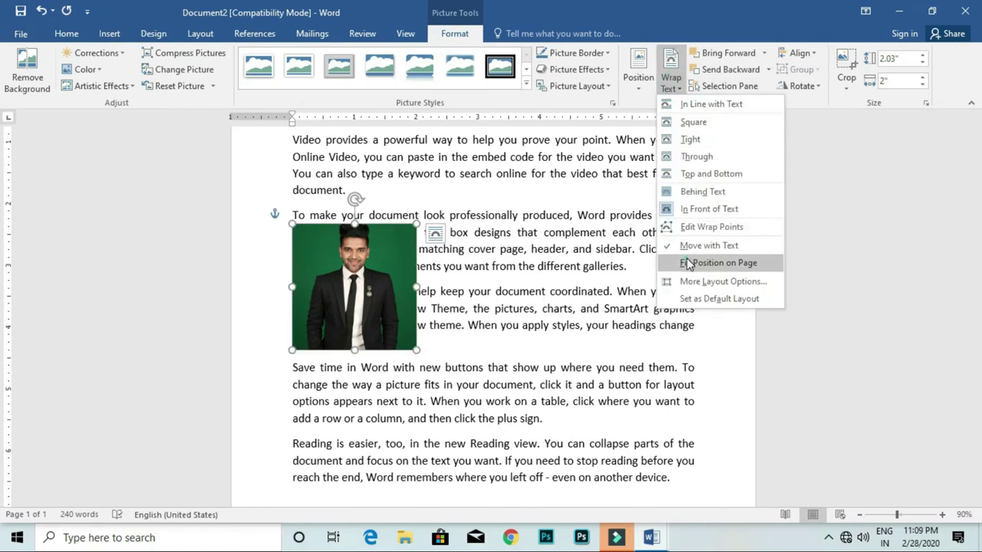
pyautogui.click(688, 263)
pyautogui.click(414, 194)
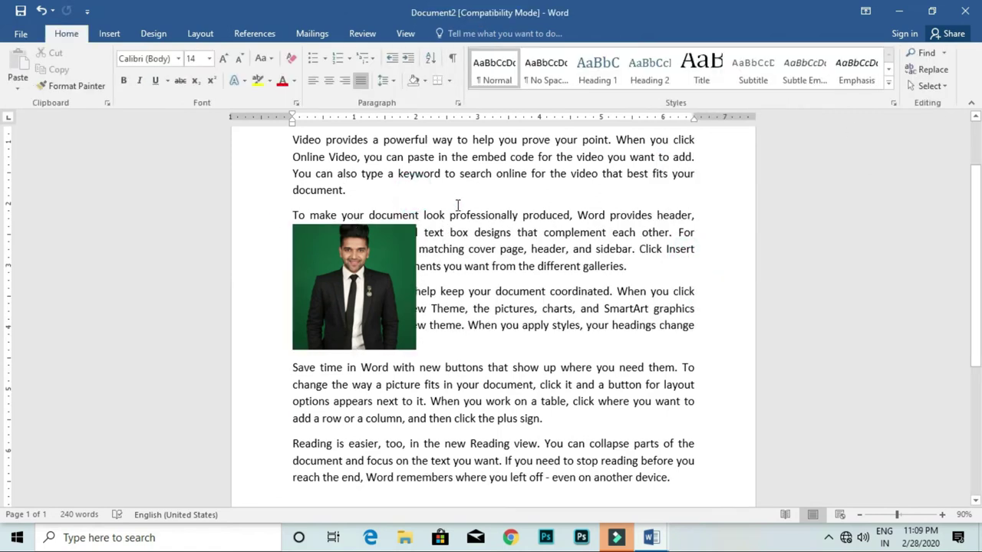
pyautogui.press('Return')
pyautogui.press('Return')
pyautogui.press('Return')
pyautogui.press('Return')
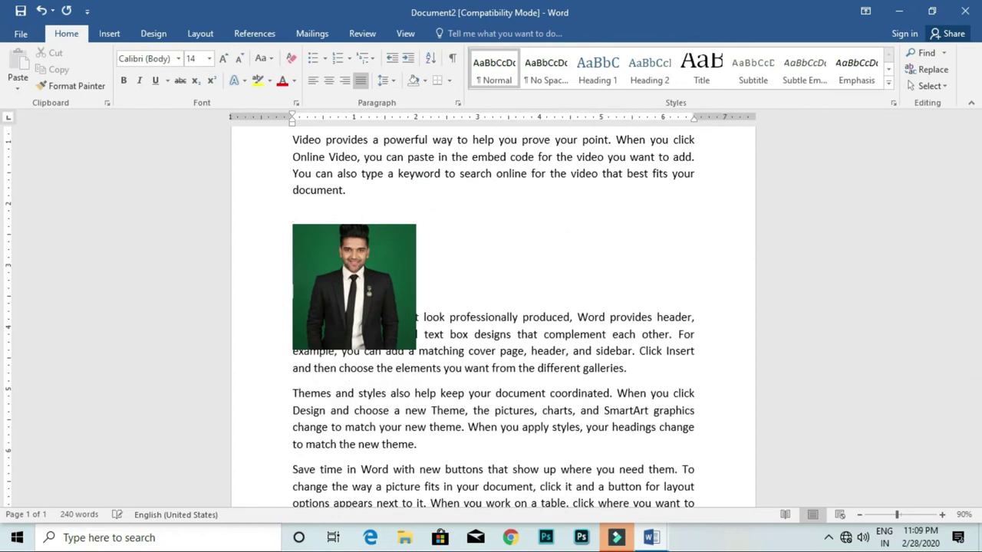
pyautogui.press('Return')
pyautogui.press('Return')
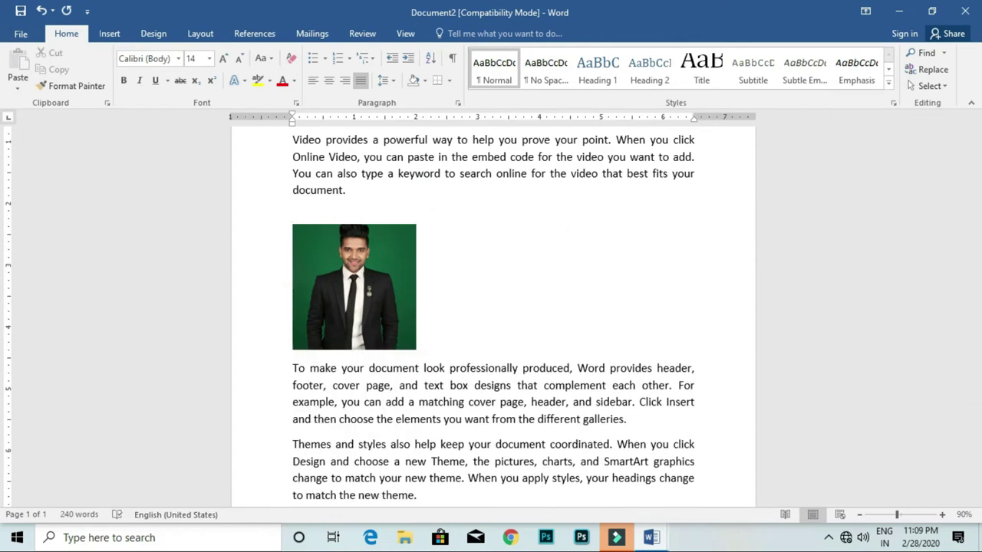
pyautogui.press('Return')
pyautogui.press('Return')
pyautogui.press('Return')
pyautogui.press('BackSpace')
pyautogui.press('BackSpace')
pyautogui.press('BackSpace')
pyautogui.press('BackSpace')
pyautogui.press('BackSpace')
pyautogui.press('BackSpace')
pyautogui.press('BackSpace')
pyautogui.press('BackSpace')
pyautogui.press('BackSpace')
pyautogui.press('BackSpace')
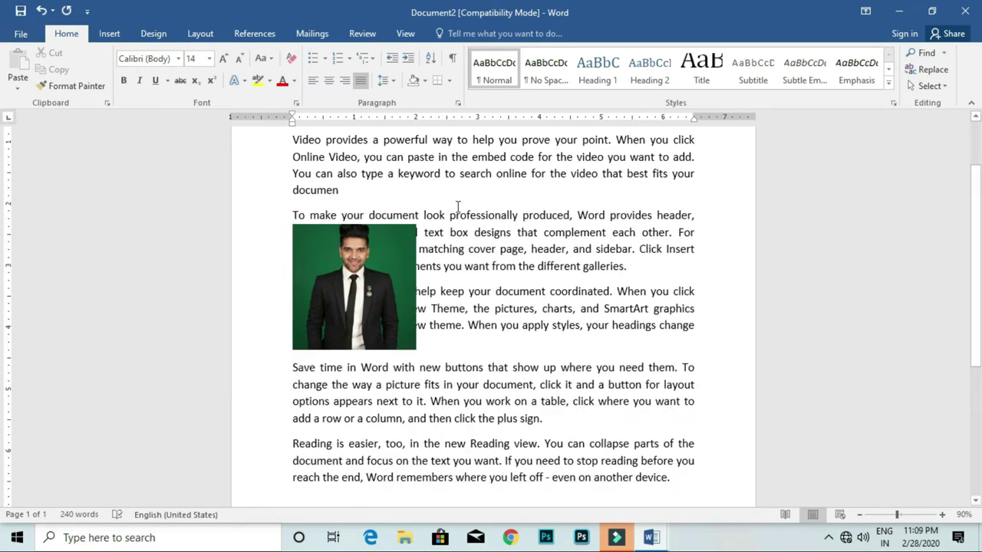
pyautogui.write('t.')
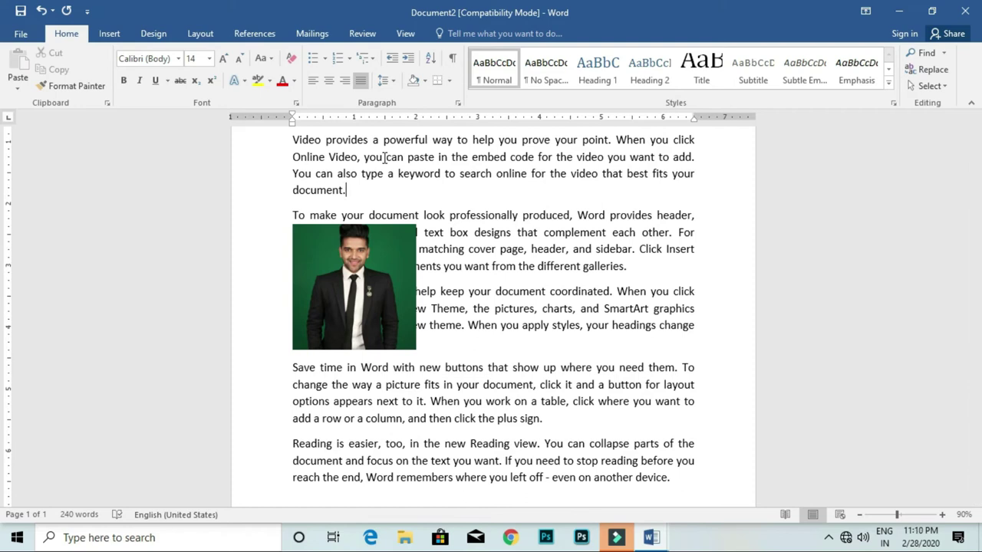
# - Review the Text Wrapping tab under More Layout Options, then close it and show the wrapping styles list
pyautogui.click(367, 303)
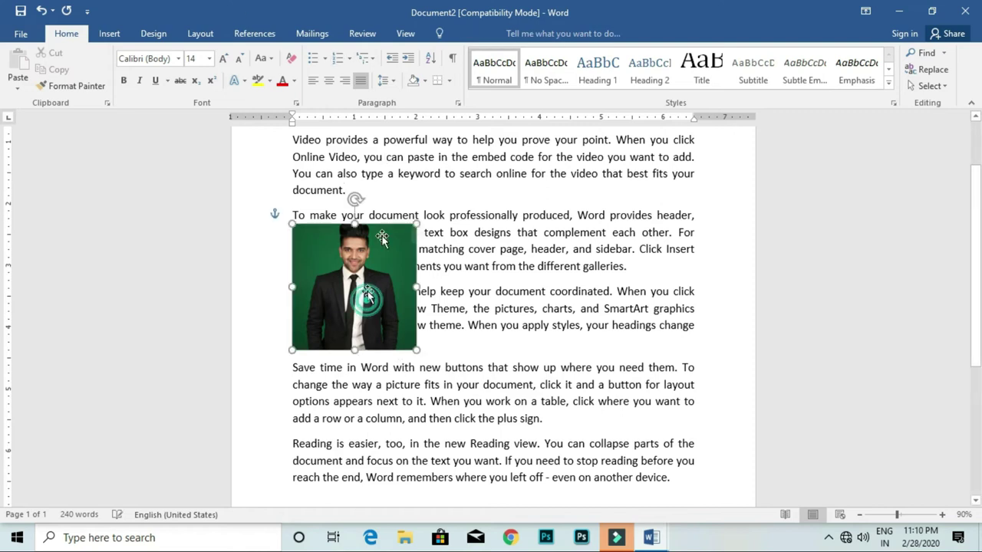
pyautogui.click(453, 35)
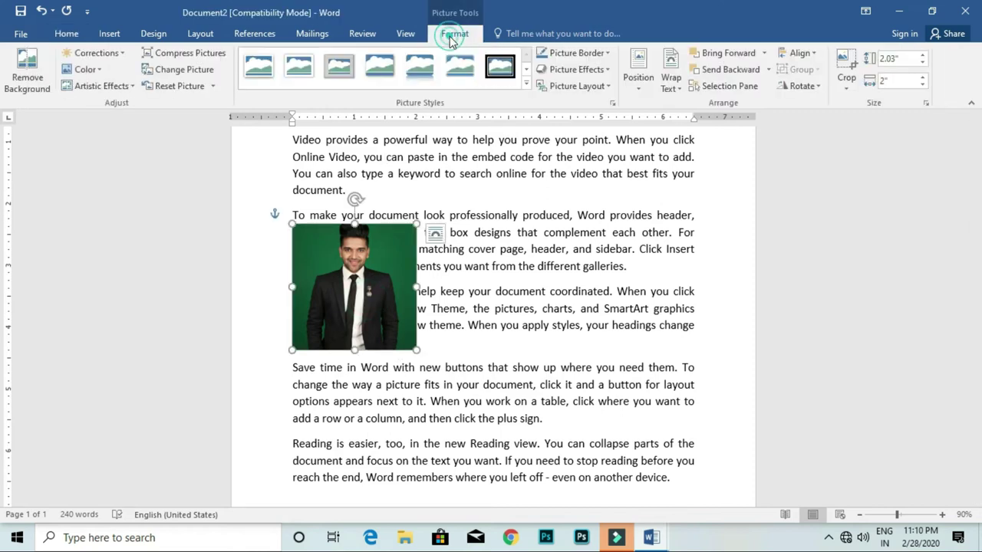
pyautogui.click(671, 77)
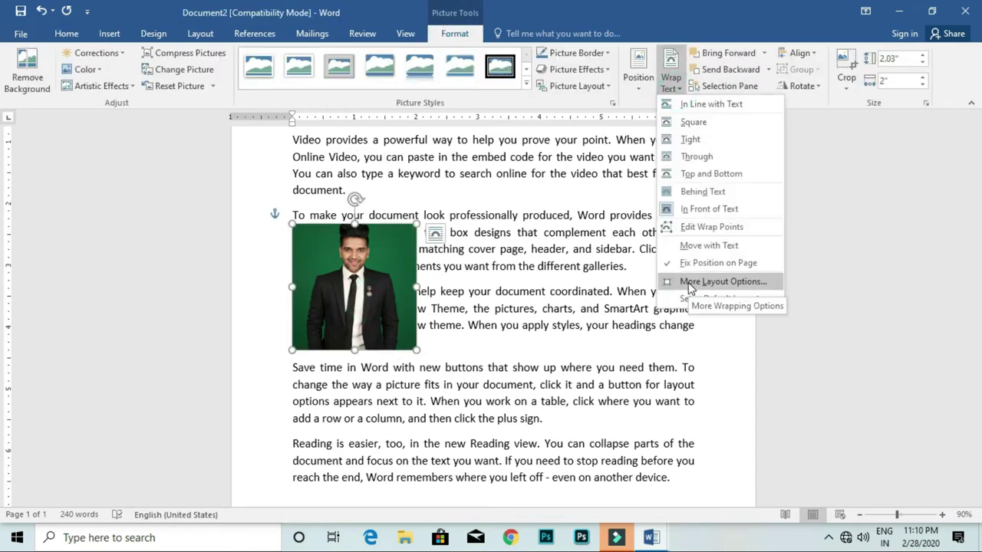
pyautogui.click(689, 283)
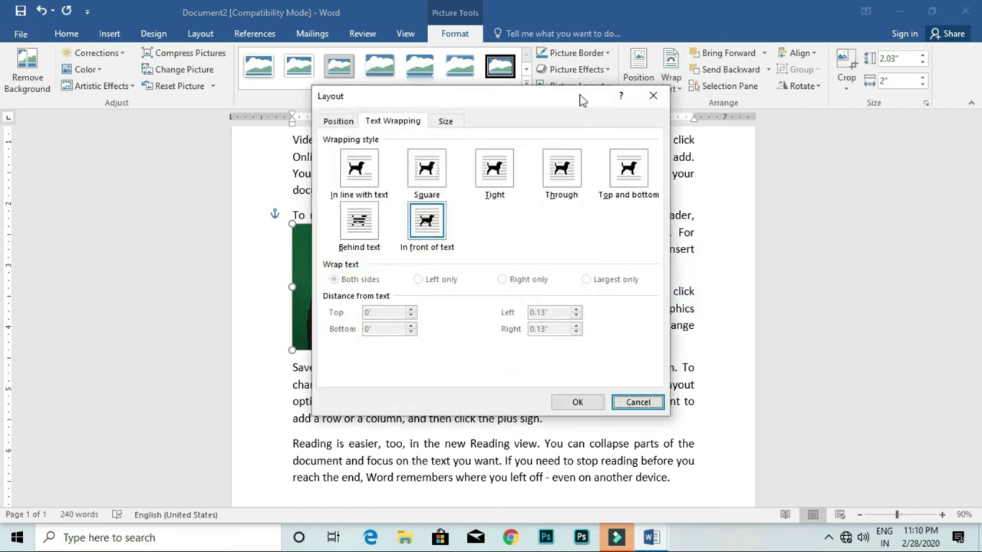
pyautogui.moveTo(581, 100); pyautogui.dragTo(627, 212)
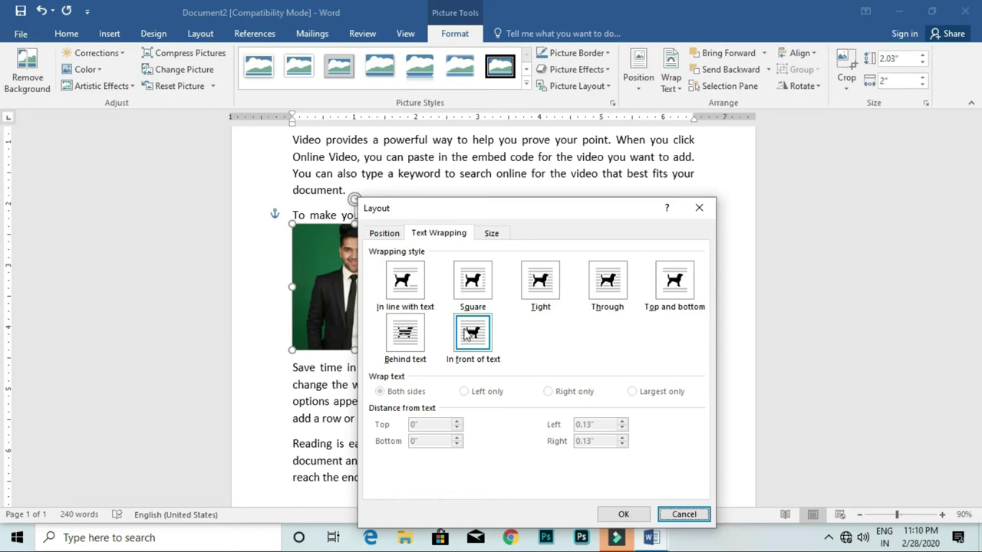
pyautogui.click(698, 208)
pyautogui.click(671, 77)
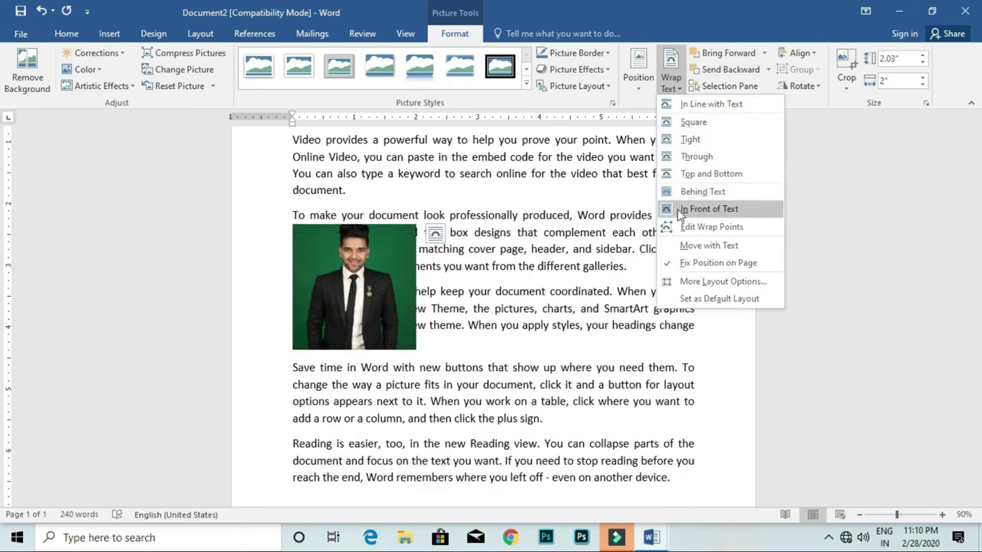
# - Try In Line with Text, then put the photo In Front of Text and set that as the default layout
pyautogui.click(691, 104)
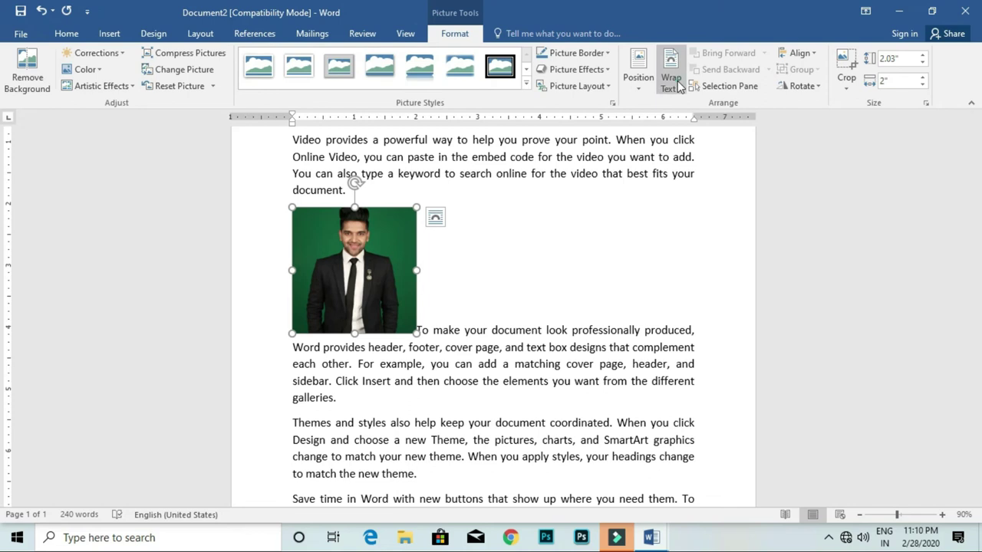
pyautogui.click(670, 83)
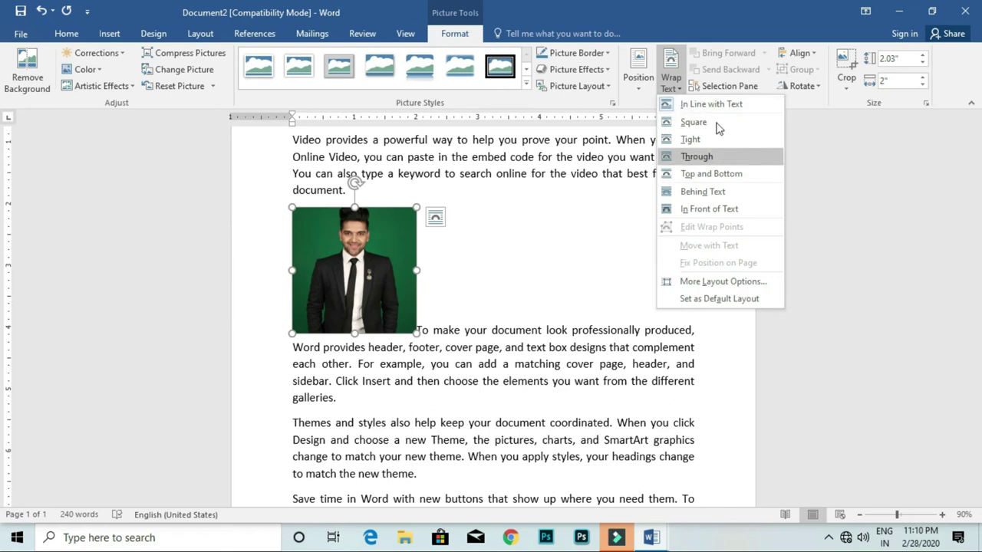
pyautogui.click(708, 208)
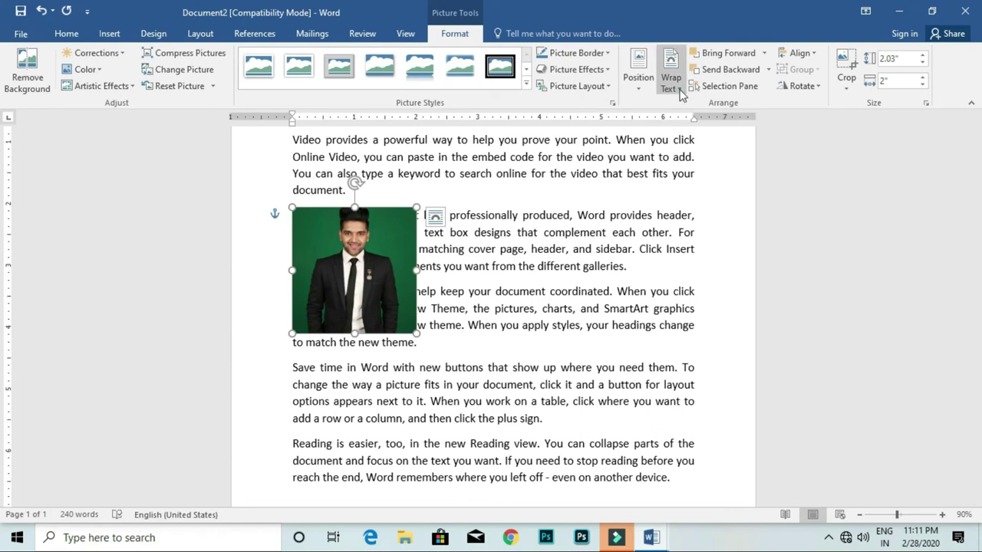
pyautogui.click(671, 80)
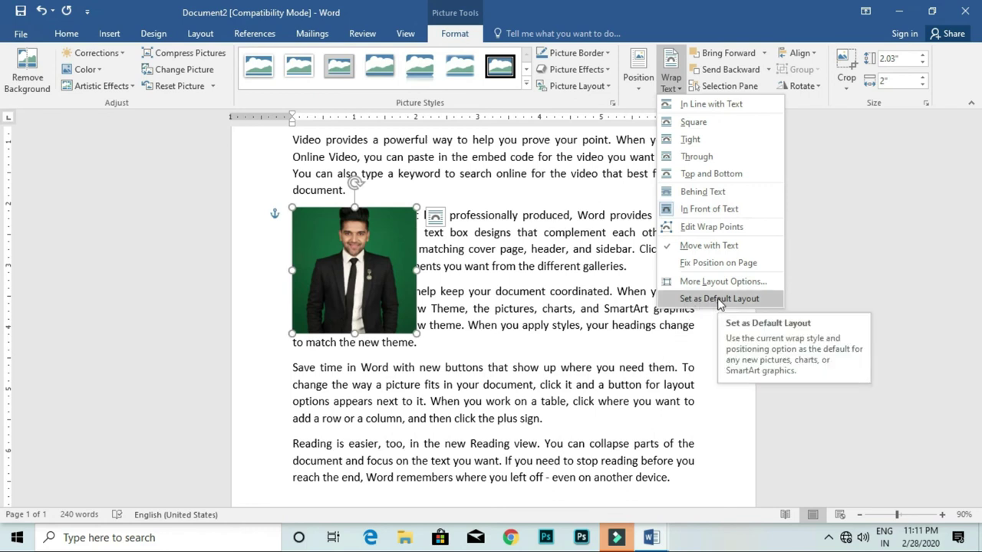
pyautogui.click(718, 300)
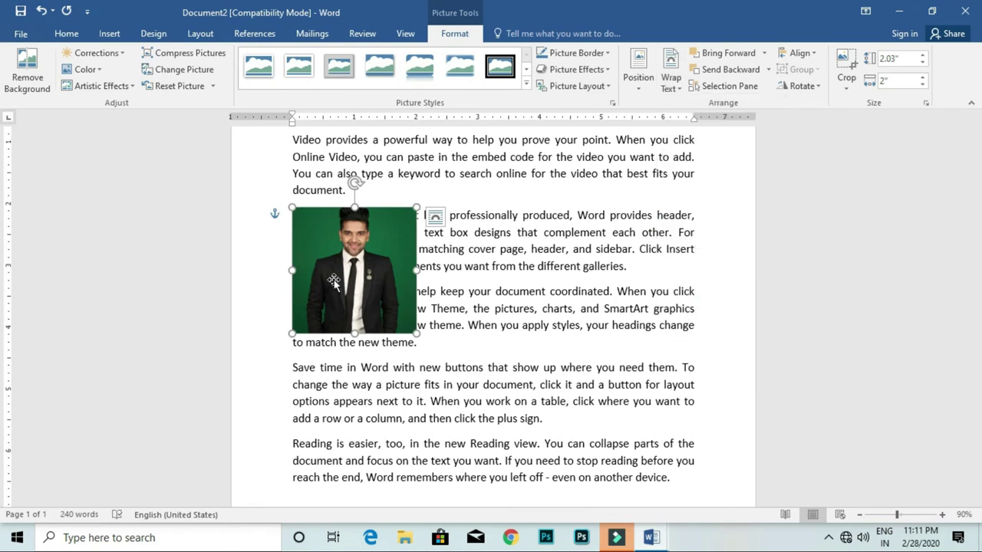
# - Delete the old portrait and insert the main-qimg picture
pyautogui.press('Delete')
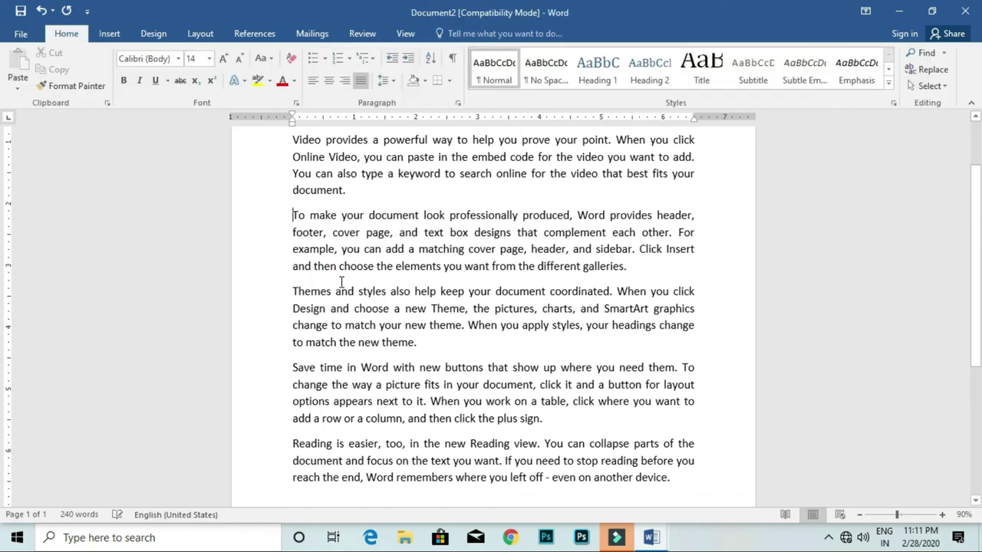
pyautogui.click(109, 33)
pyautogui.click(138, 82)
pyautogui.click(367, 320)
# - Shrink the new photo by entering 2" in both size boxes
pyautogui.click(910, 59)
pyautogui.write('2')
pyautogui.press('Tab')
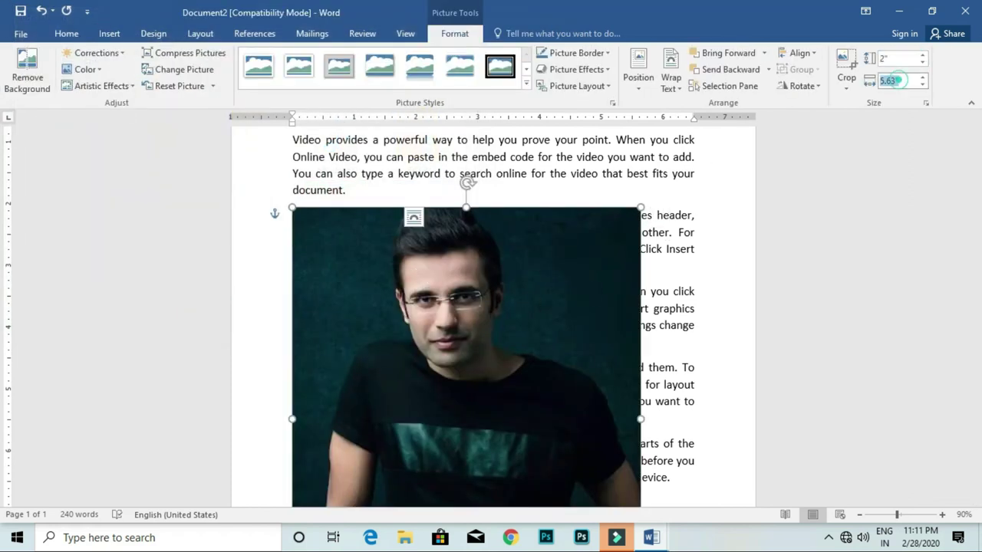
pyautogui.write('2')
pyautogui.click(637, 267)
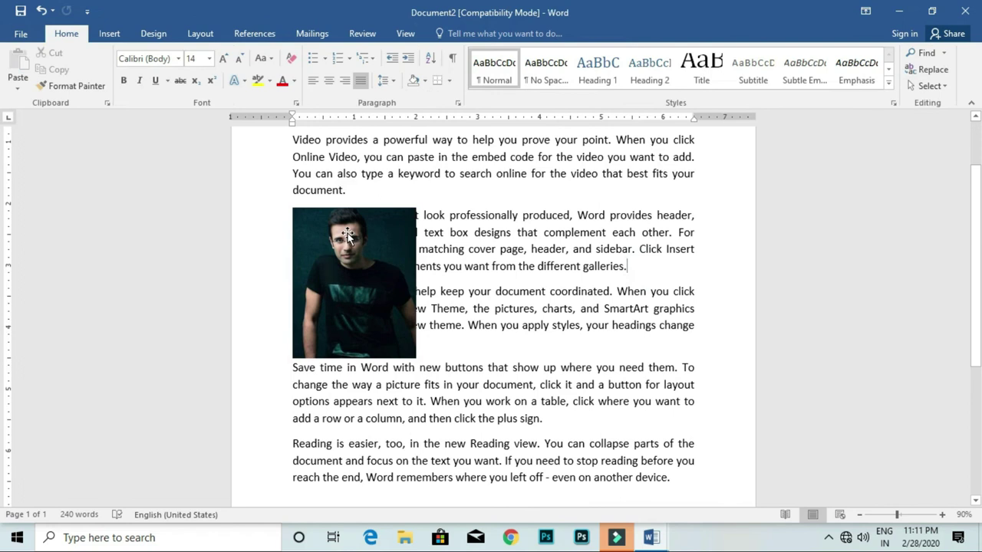
# - Drag the floating photo toward the middle of the second and third paragraphs
pyautogui.click(347, 234)
pyautogui.click(666, 85)
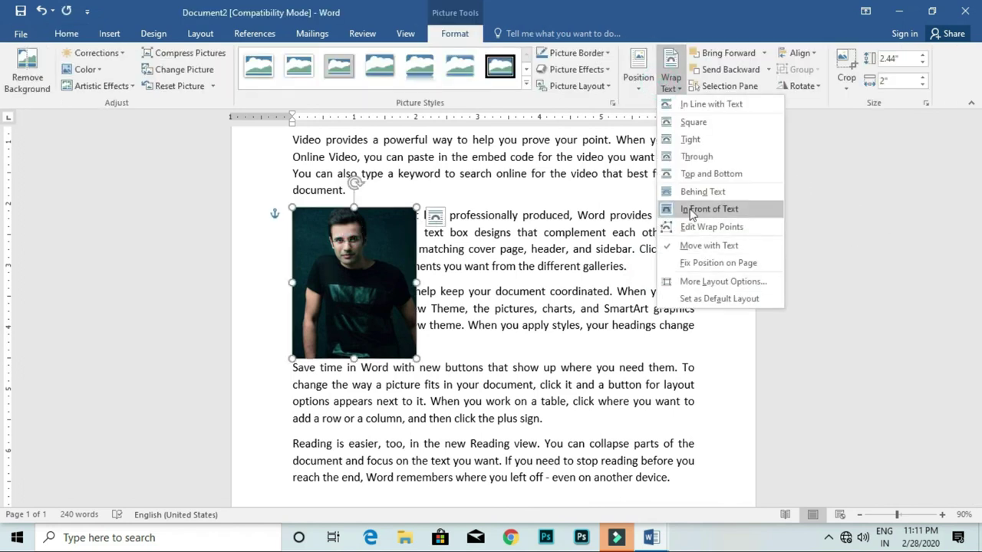
pyautogui.click(874, 224)
pyautogui.moveTo(357, 261); pyautogui.dragTo(496, 262)
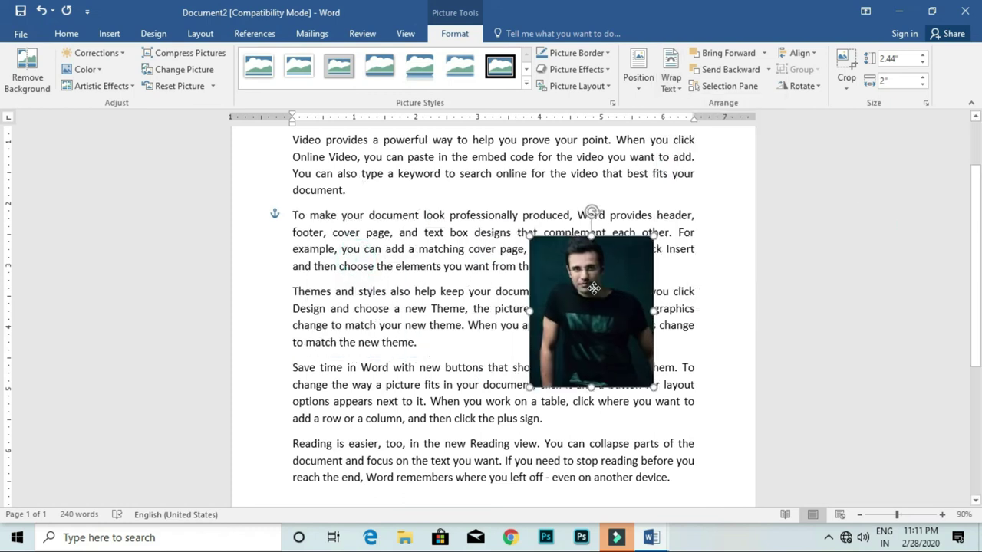
pyautogui.click(678, 90)
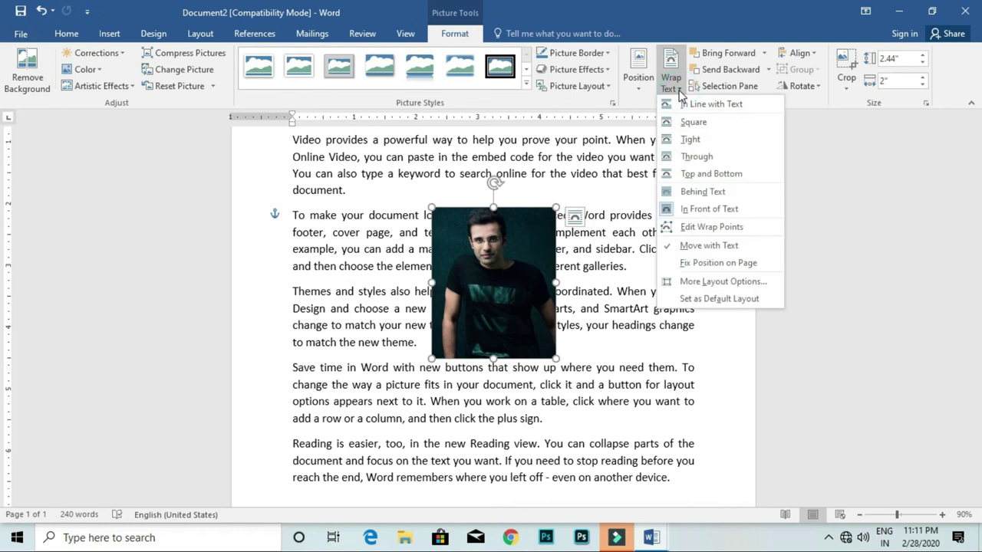